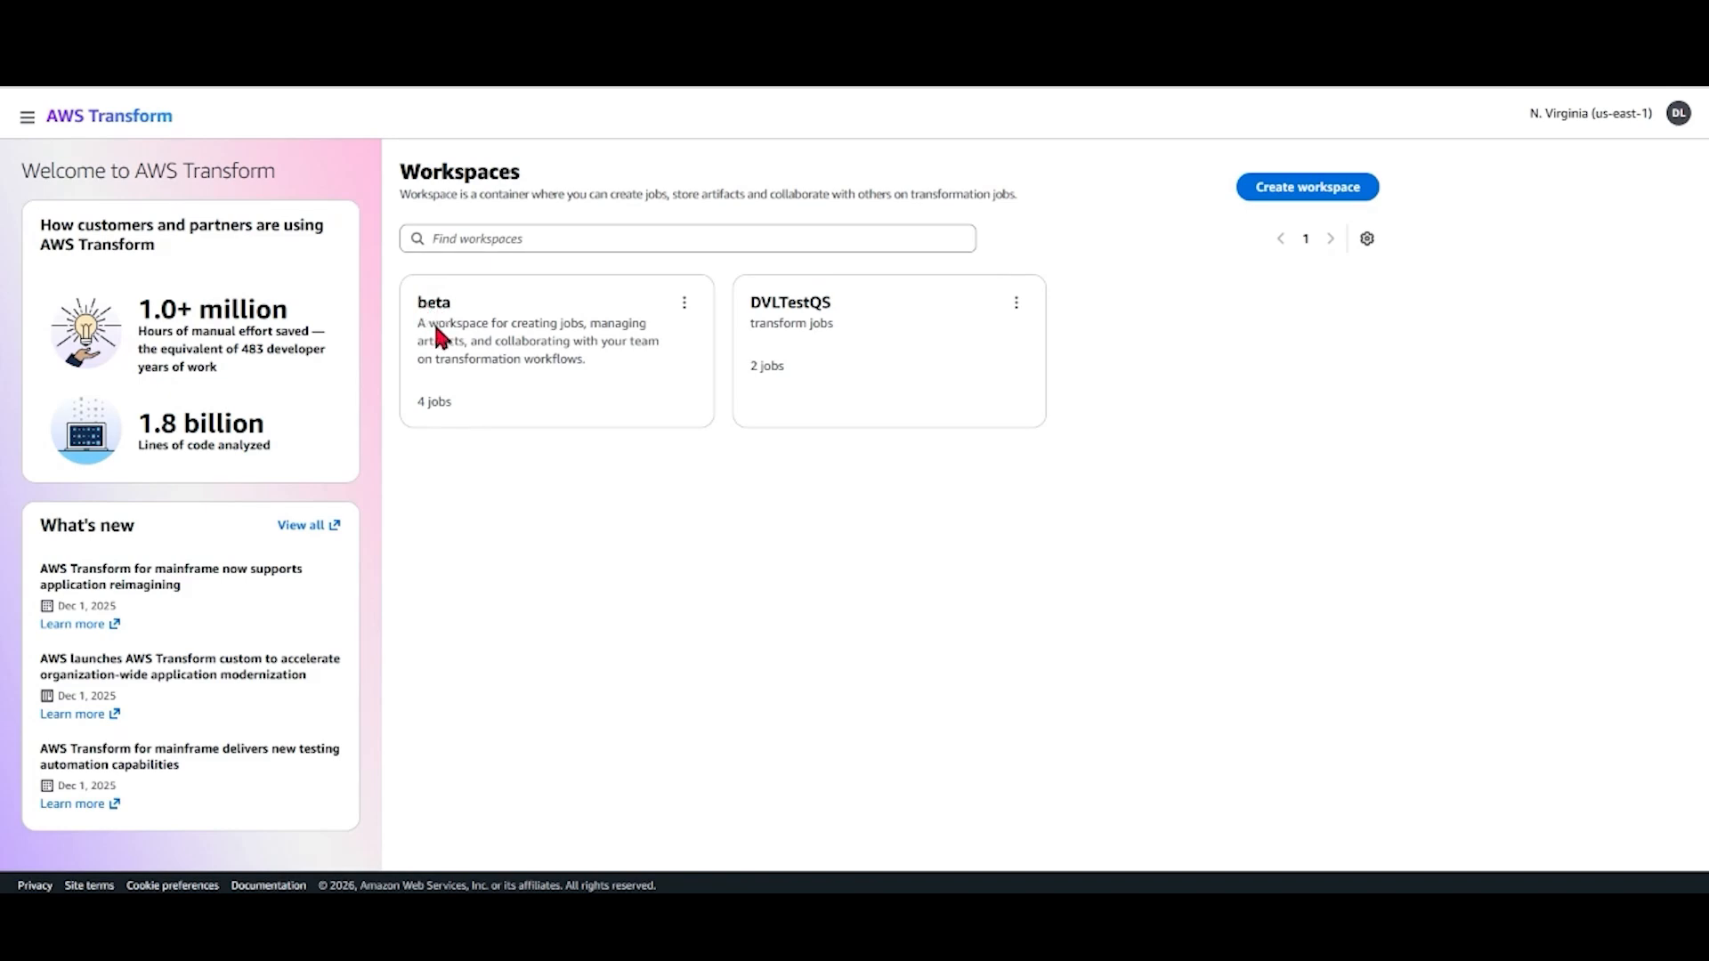
- Create a BI Migration job with the MarketPlace Wavicle Tableau Analyzer Agent in the beta workspace
left_click(440, 334)
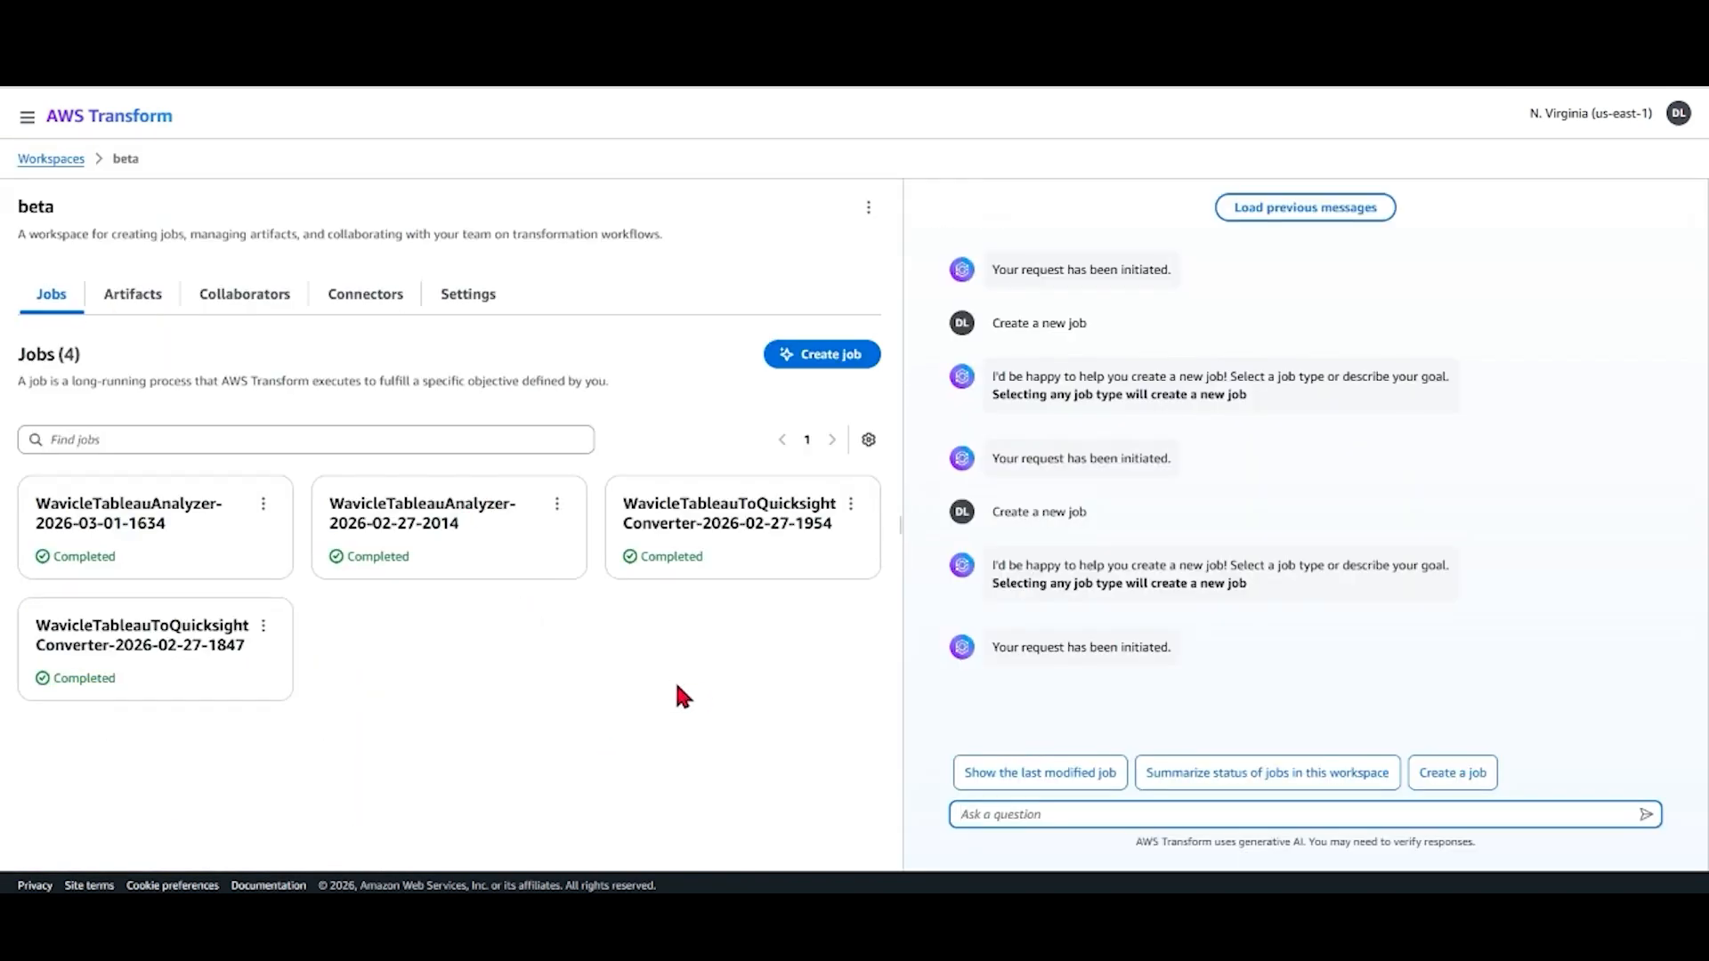
left_click(808, 356)
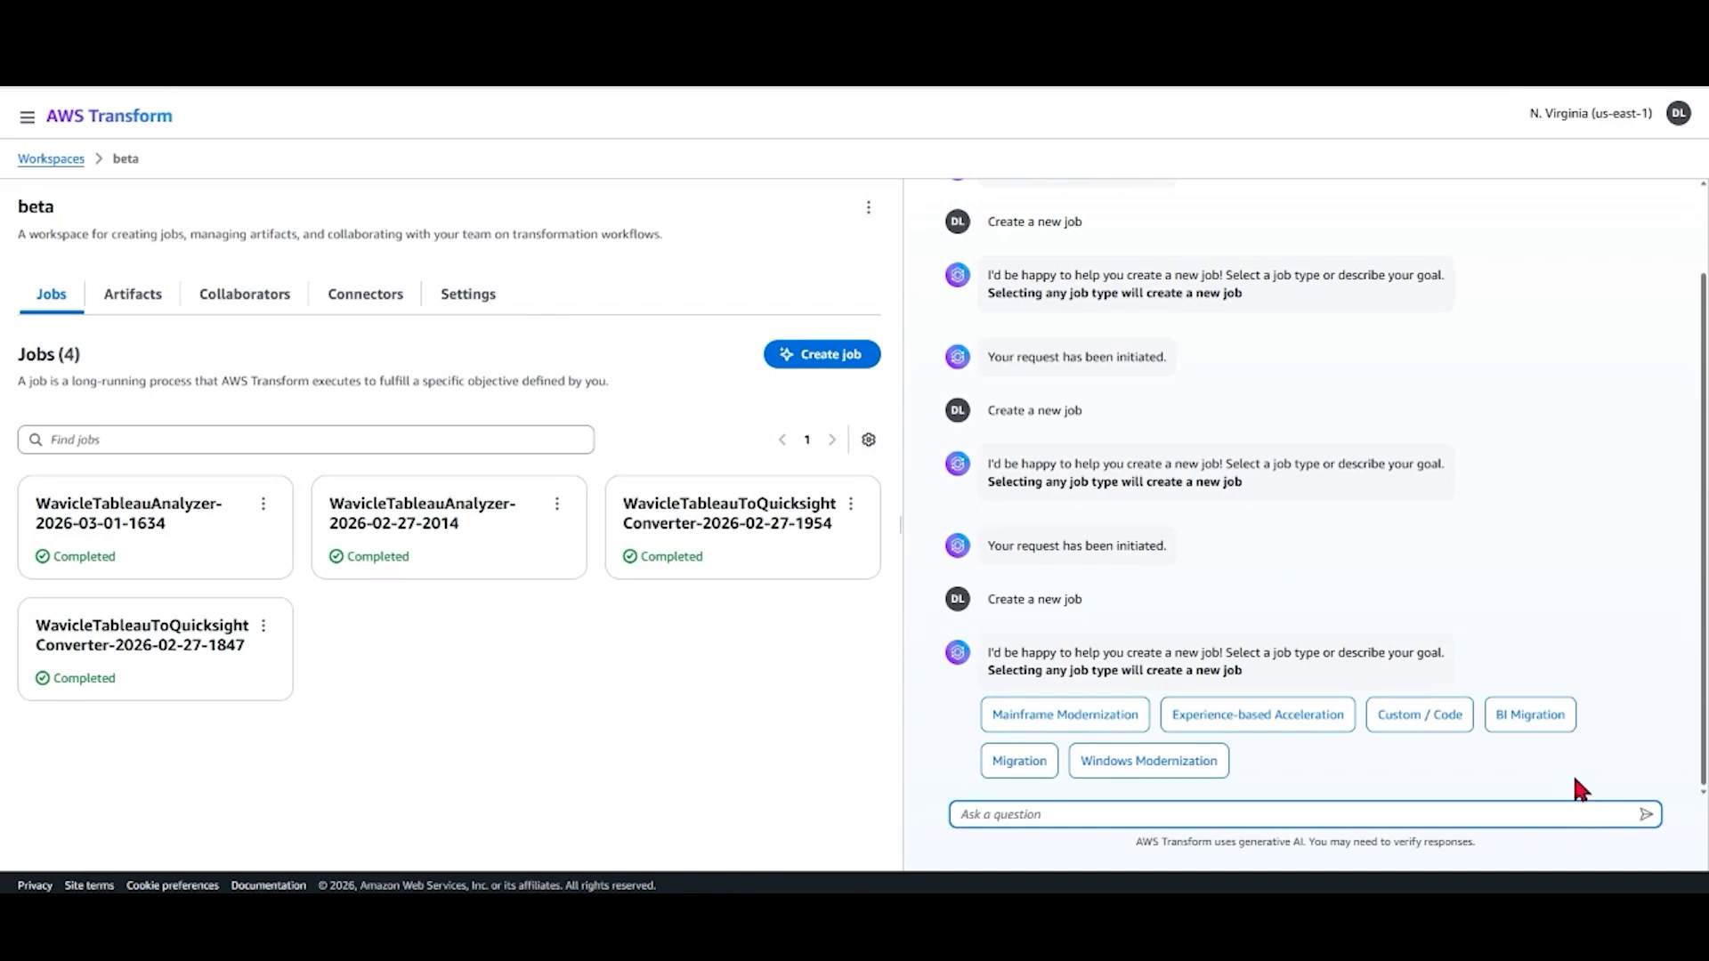
left_click(1542, 721)
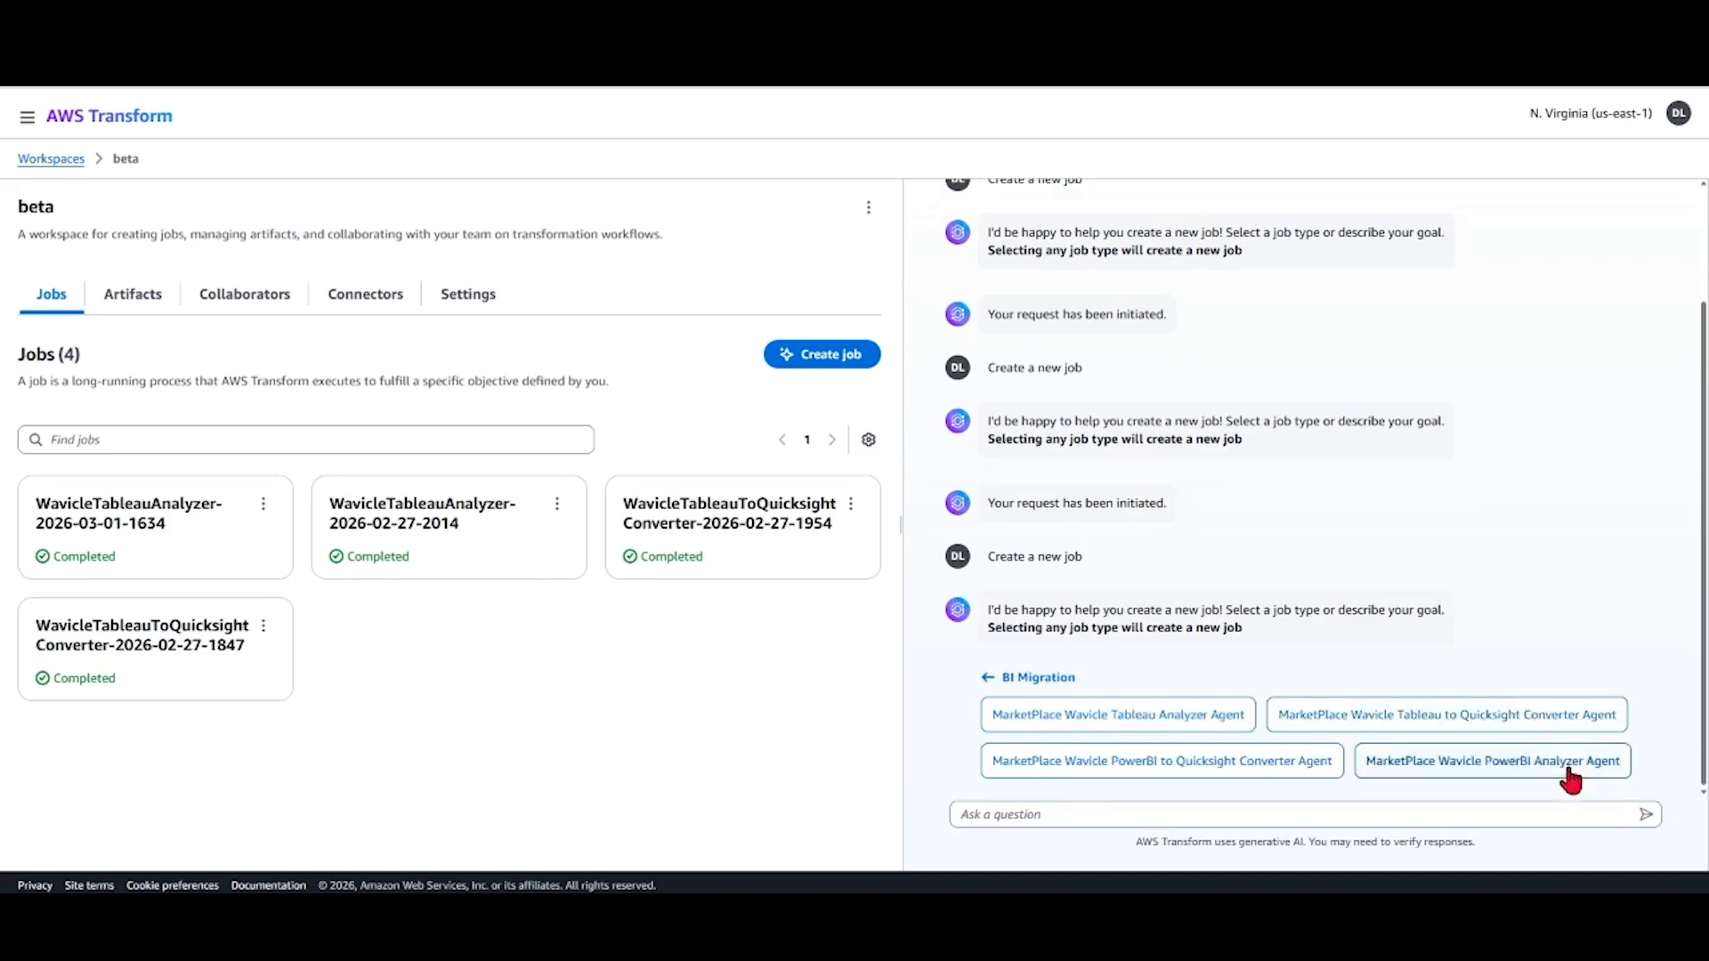
left_click(1057, 726)
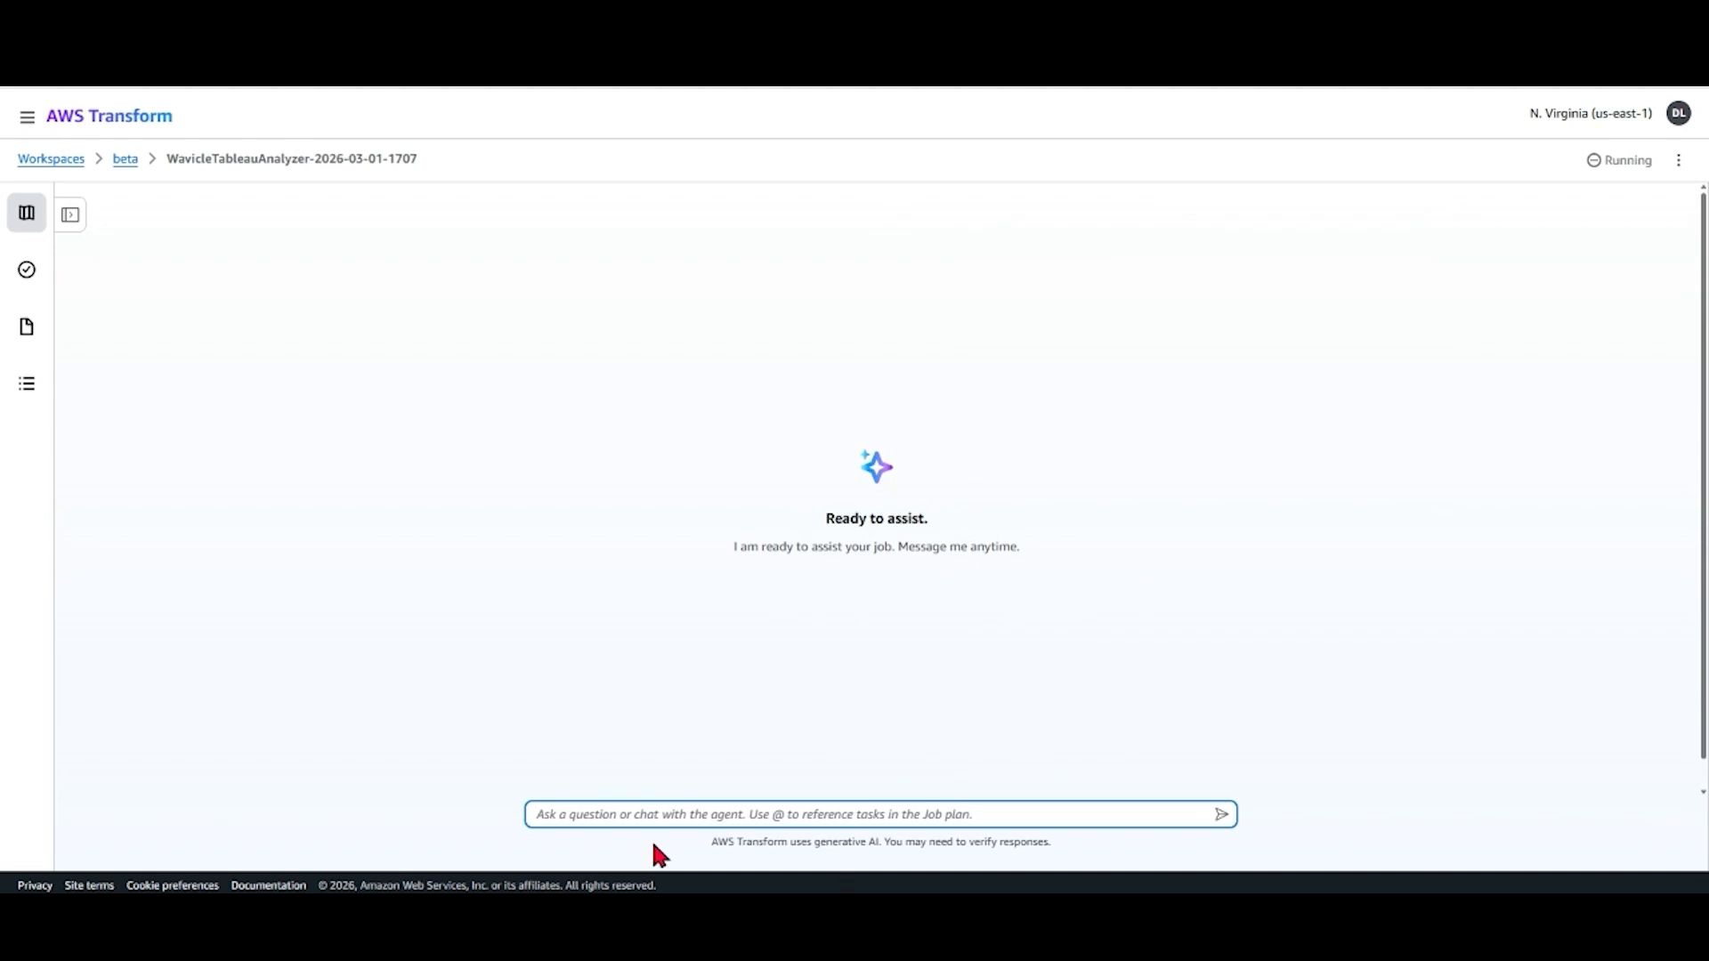
- Send the agent the request "Help me analyze dashboards from Tableau" and show the job plan
type("Help me analyze dashboards from Tableau")
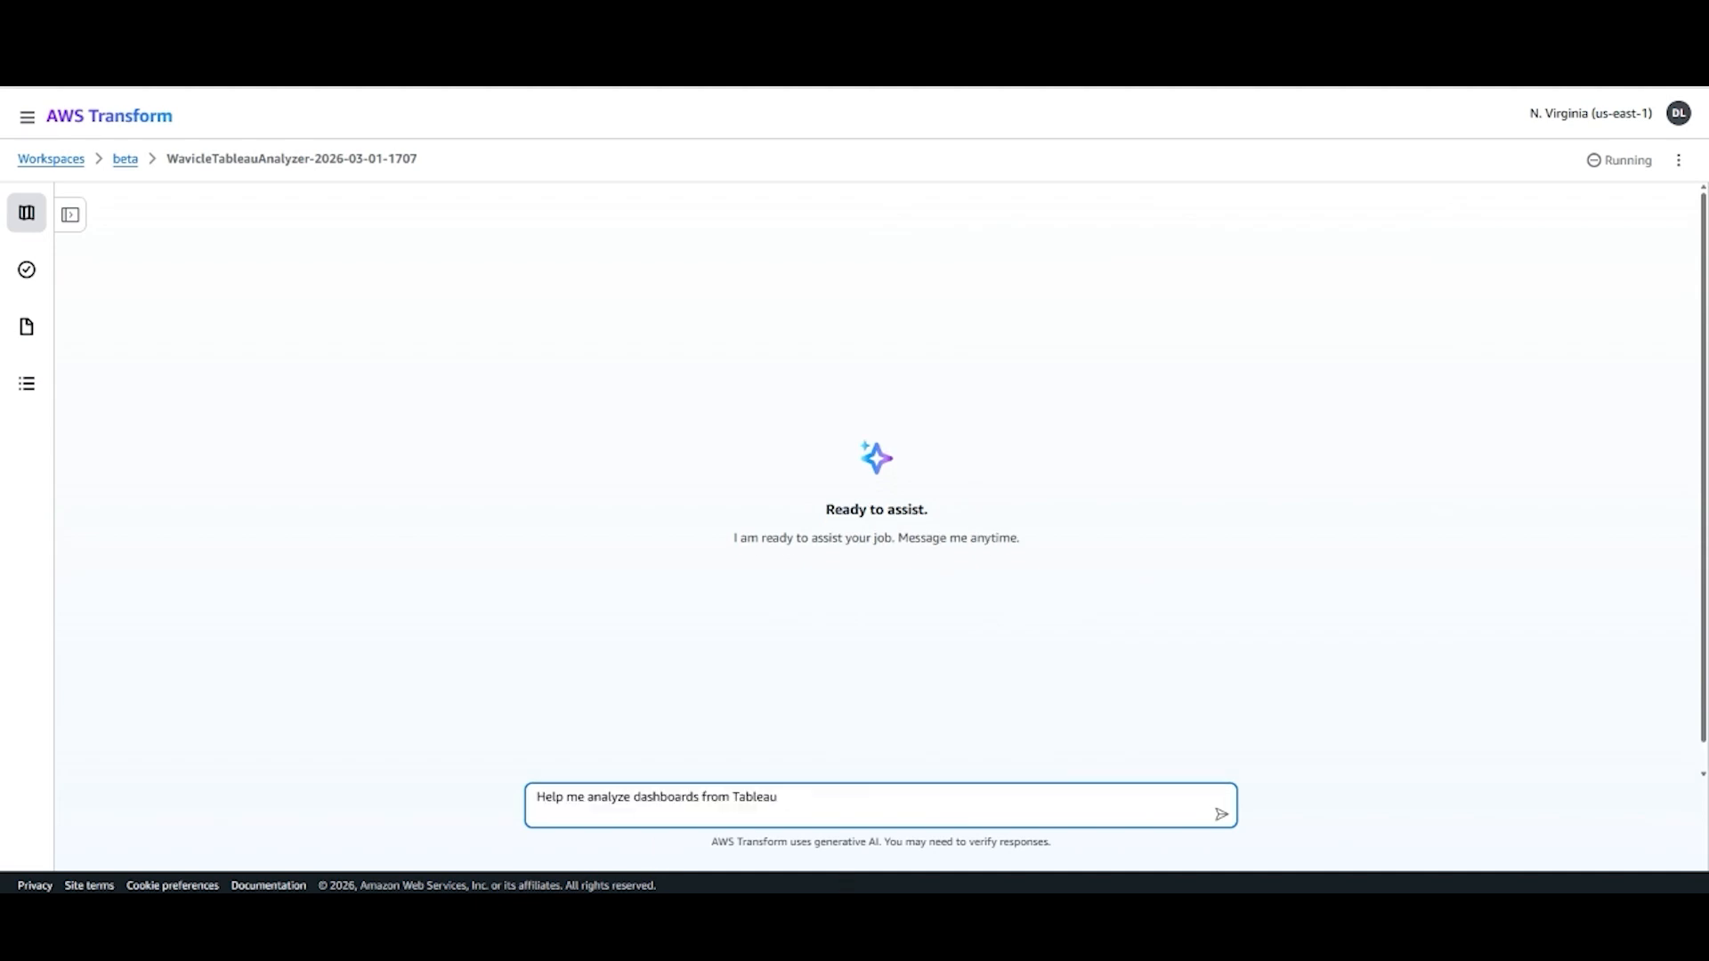
left_click(1221, 814)
left_click(70, 215)
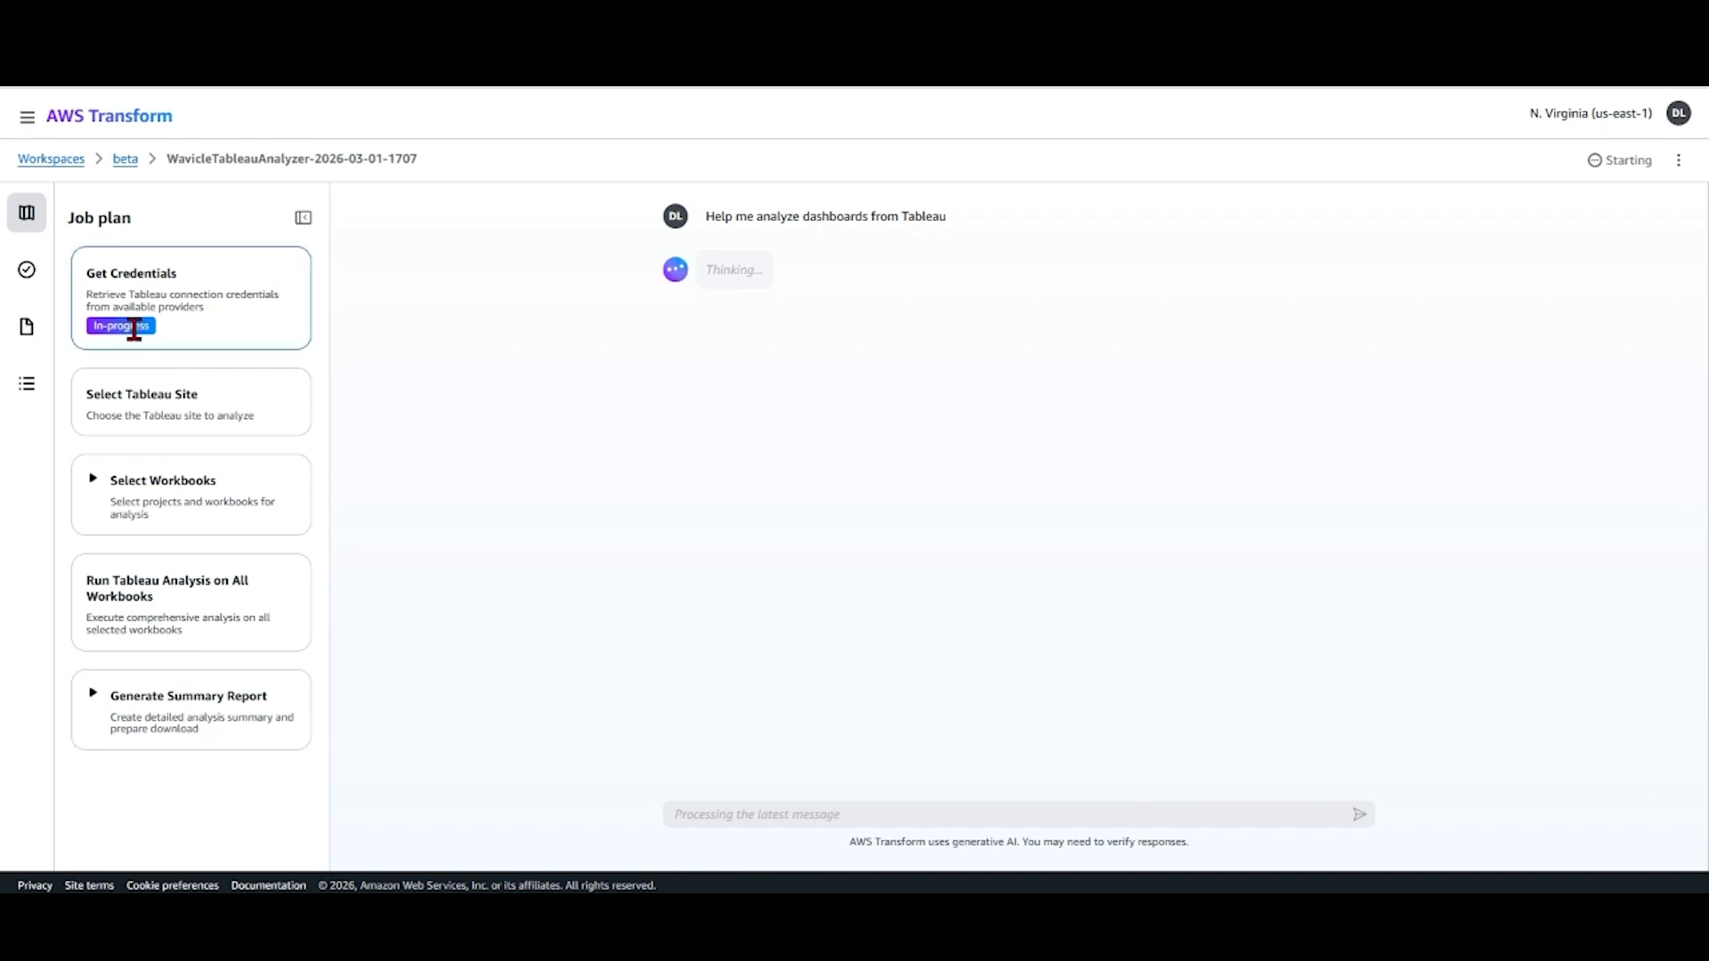
- Review the credential providers for the Get Credentials task and tell the agent "use Tableau Connector ending in bi91e"
left_click(118, 285)
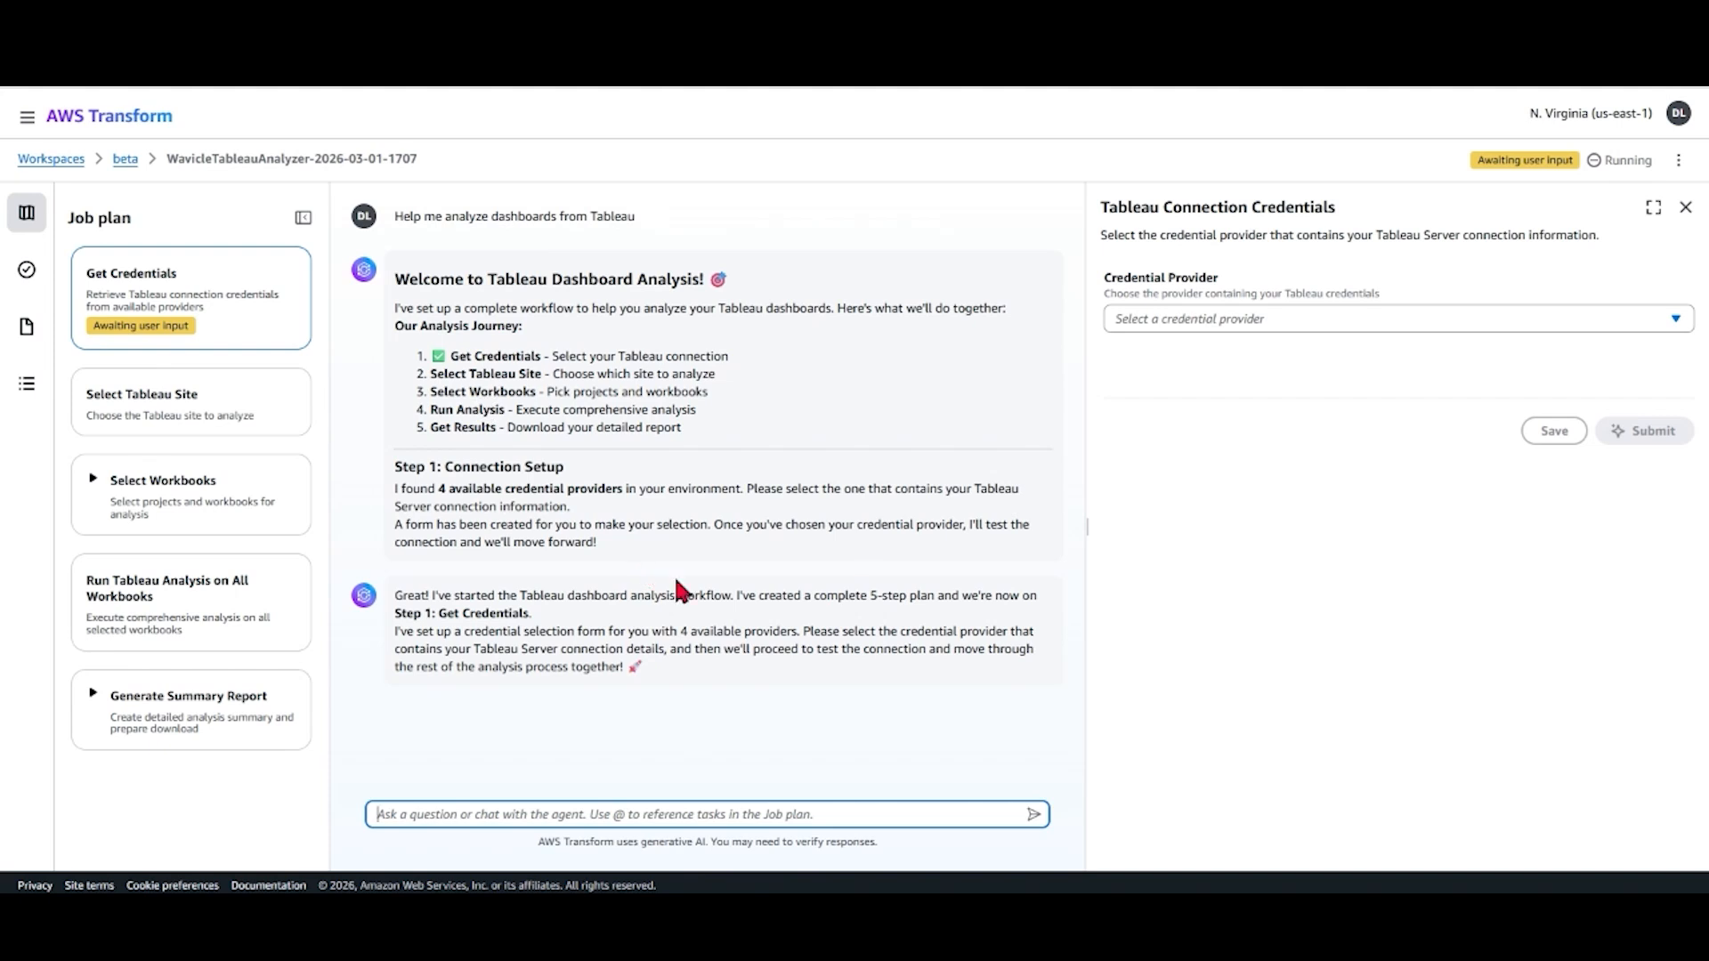
left_click(1260, 321)
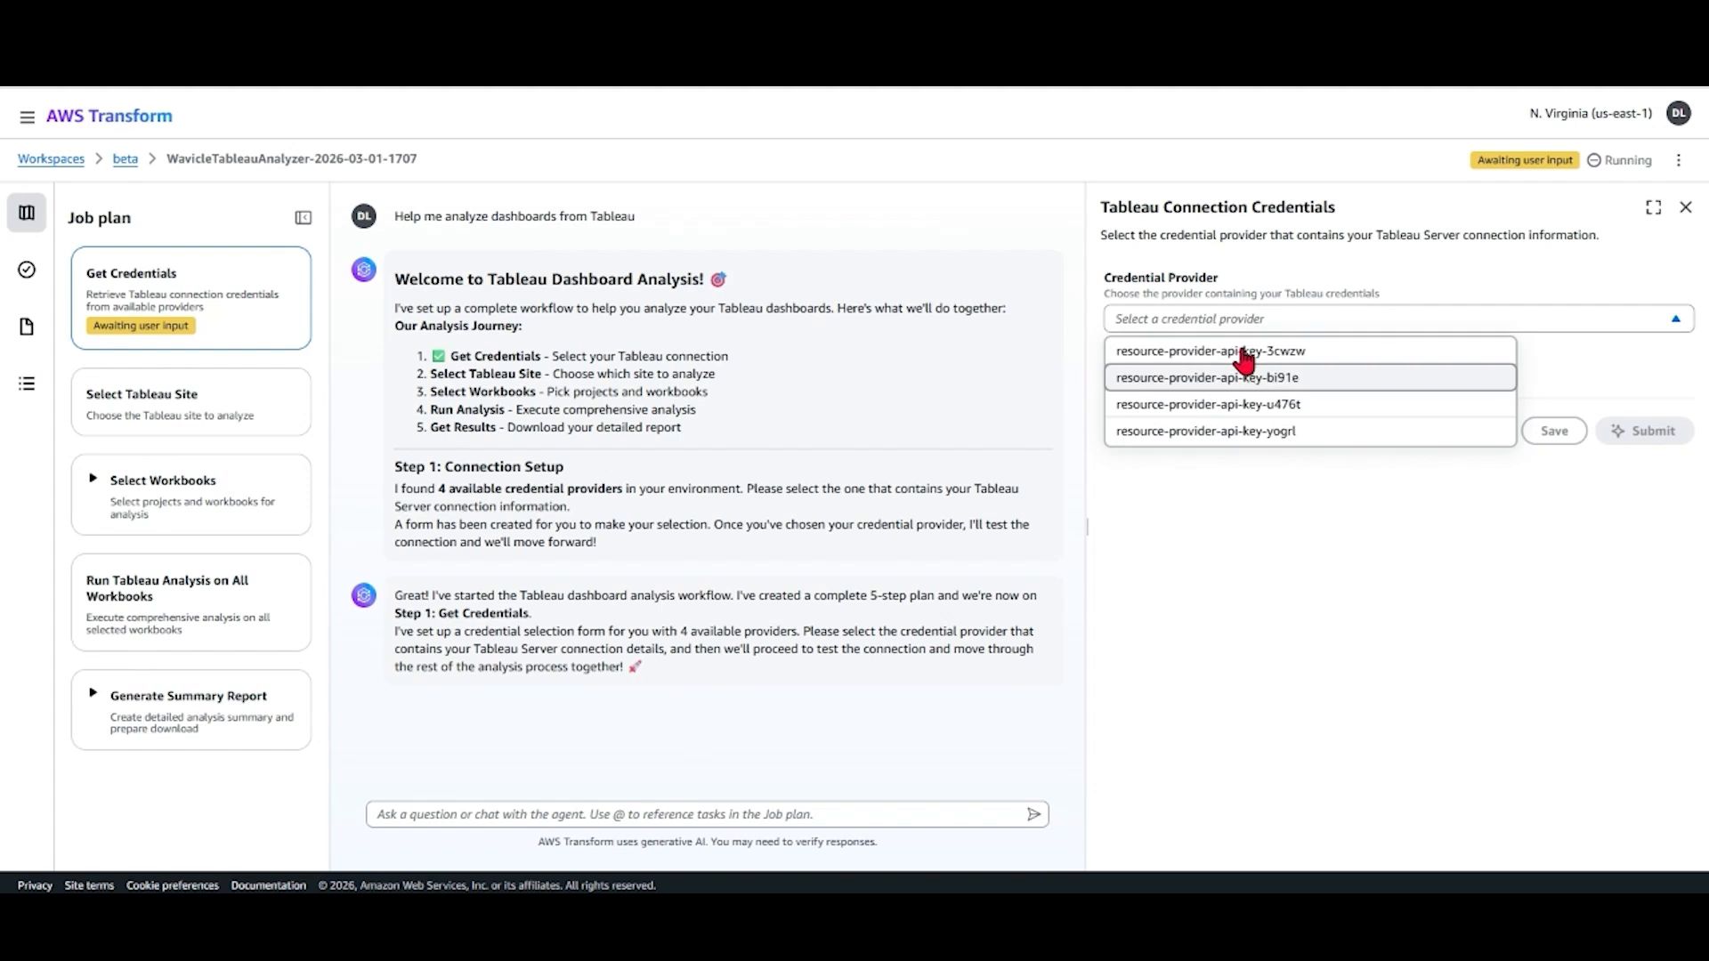
left_click(1231, 636)
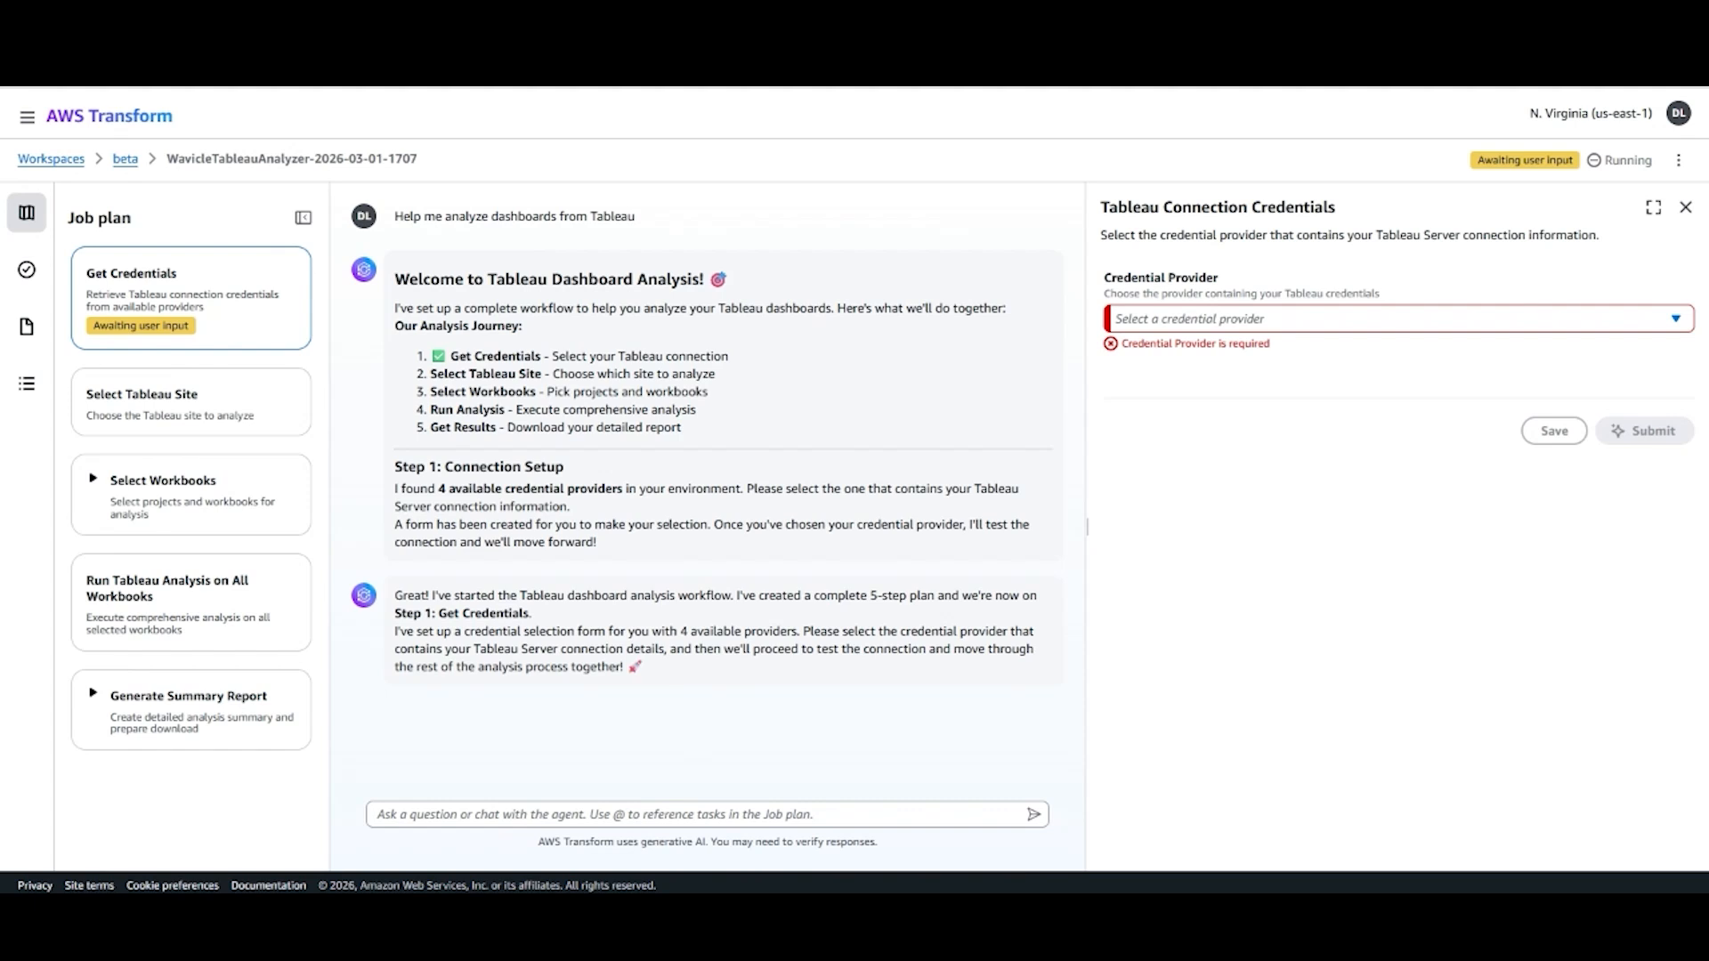
left_click(508, 813)
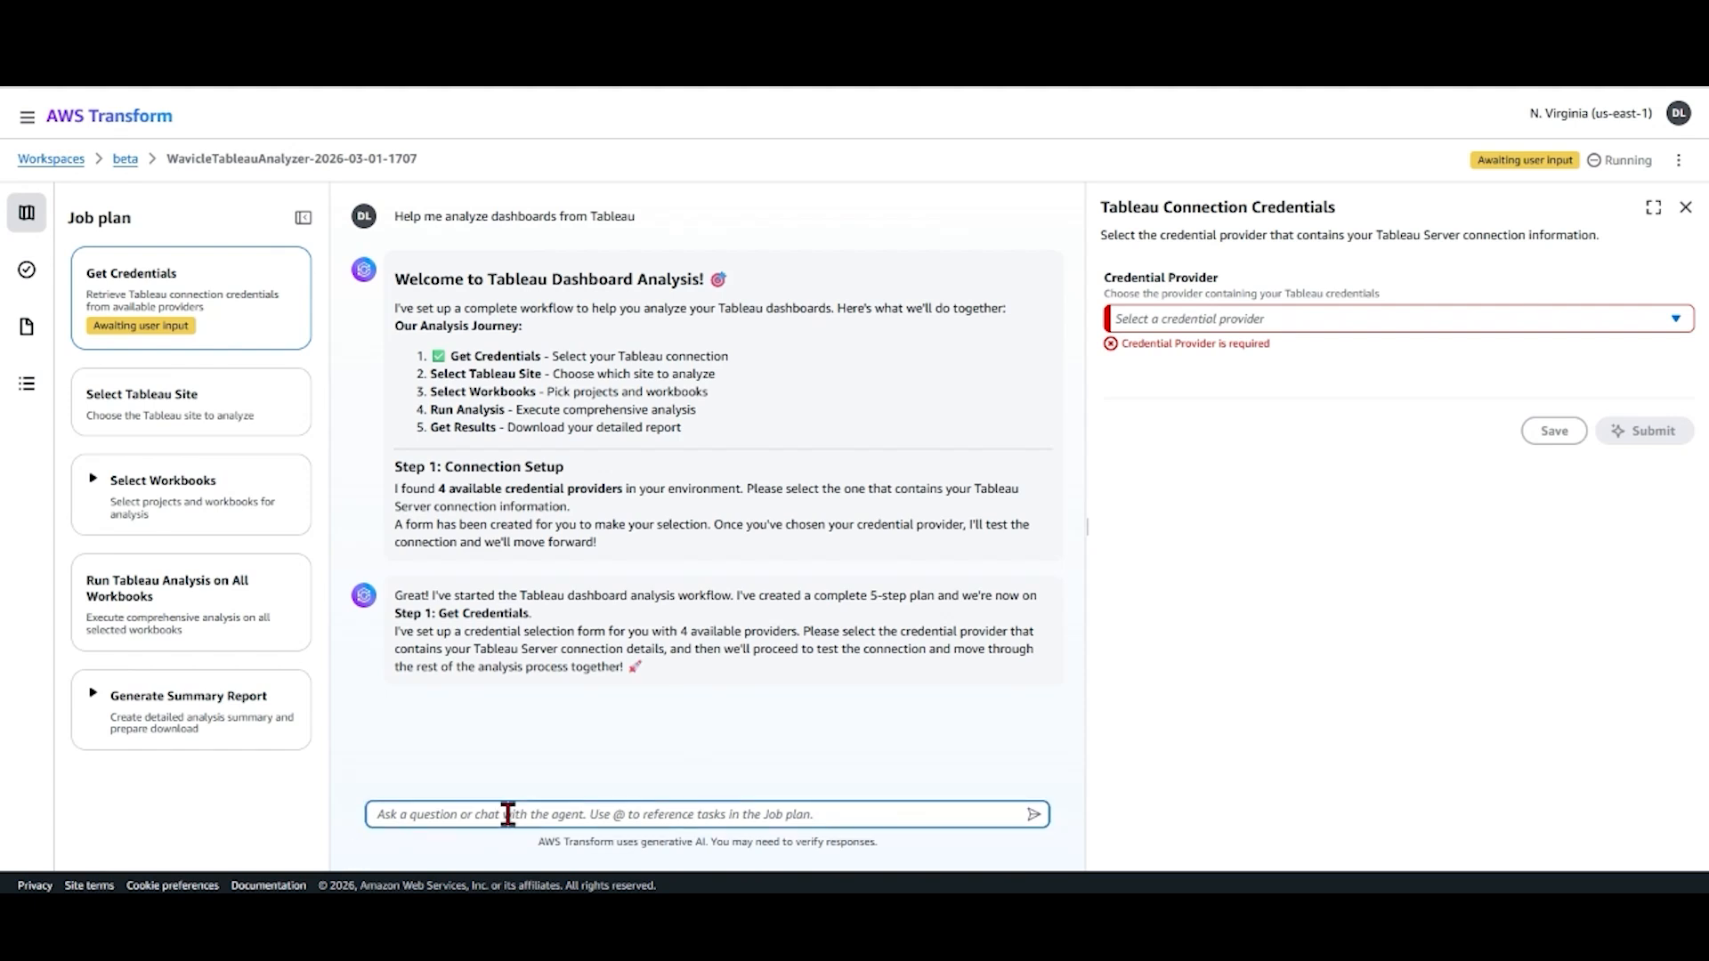
type("use Tableau Connector ending in bi91e")
left_click(1032, 814)
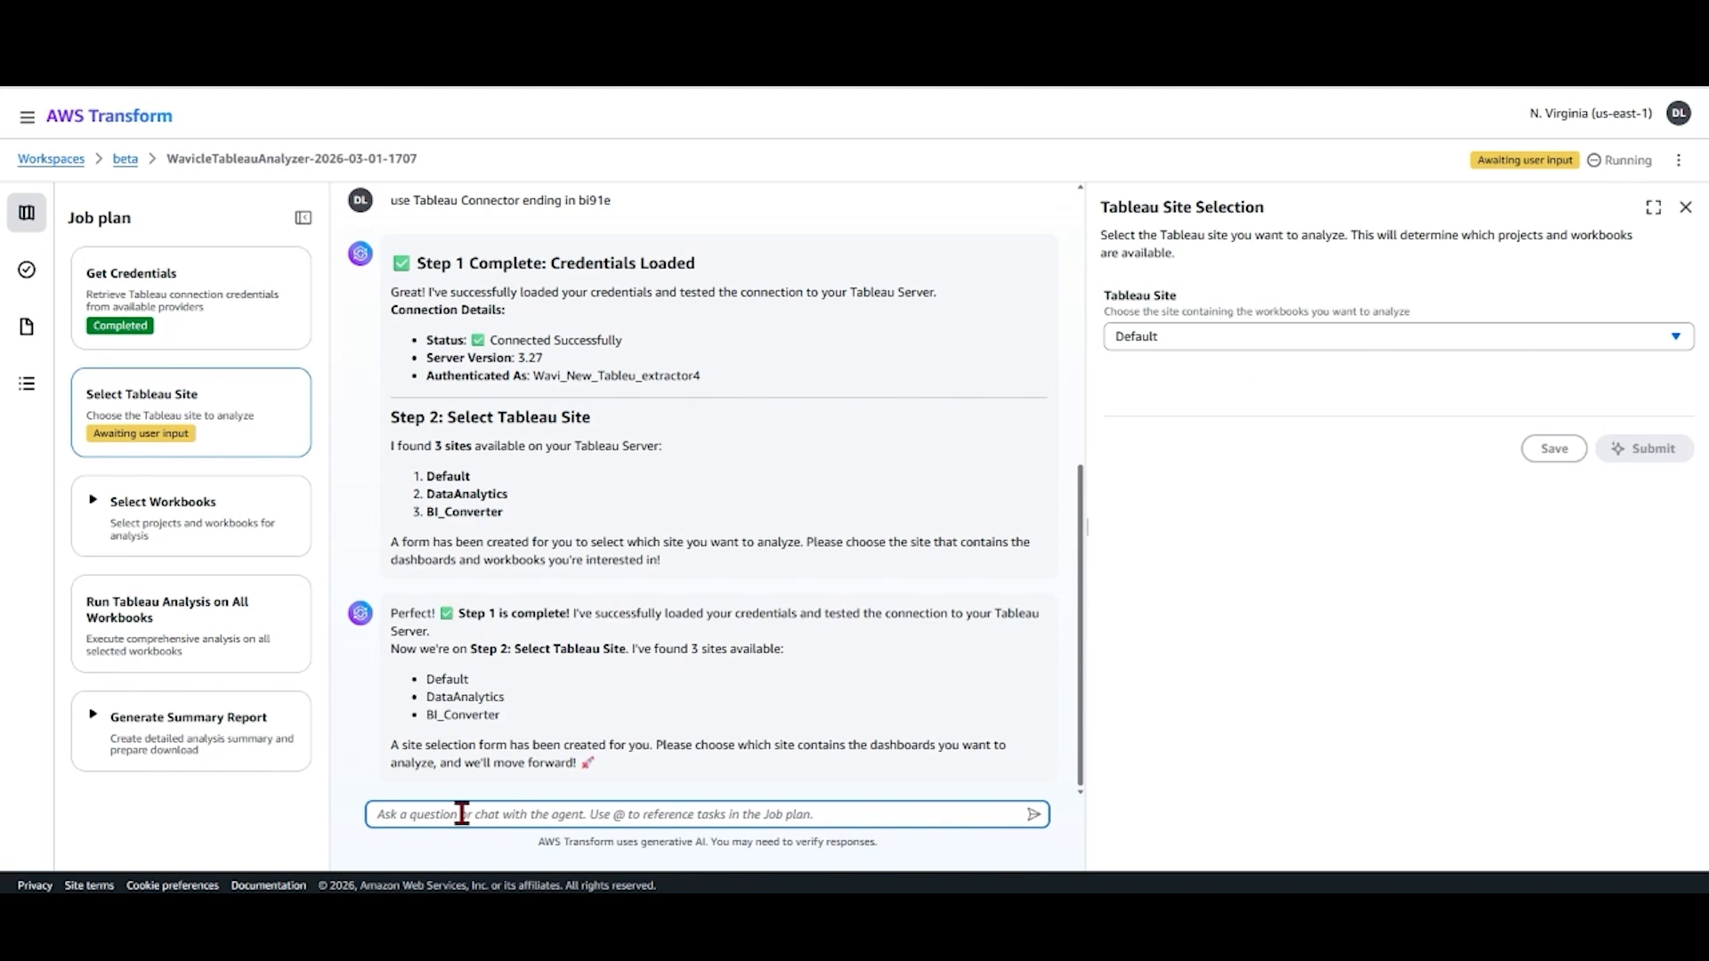
- Submit BI_Converter as the Tableau site to analyze and expand the Select Workbooks task in the job plan
left_click(1157, 337)
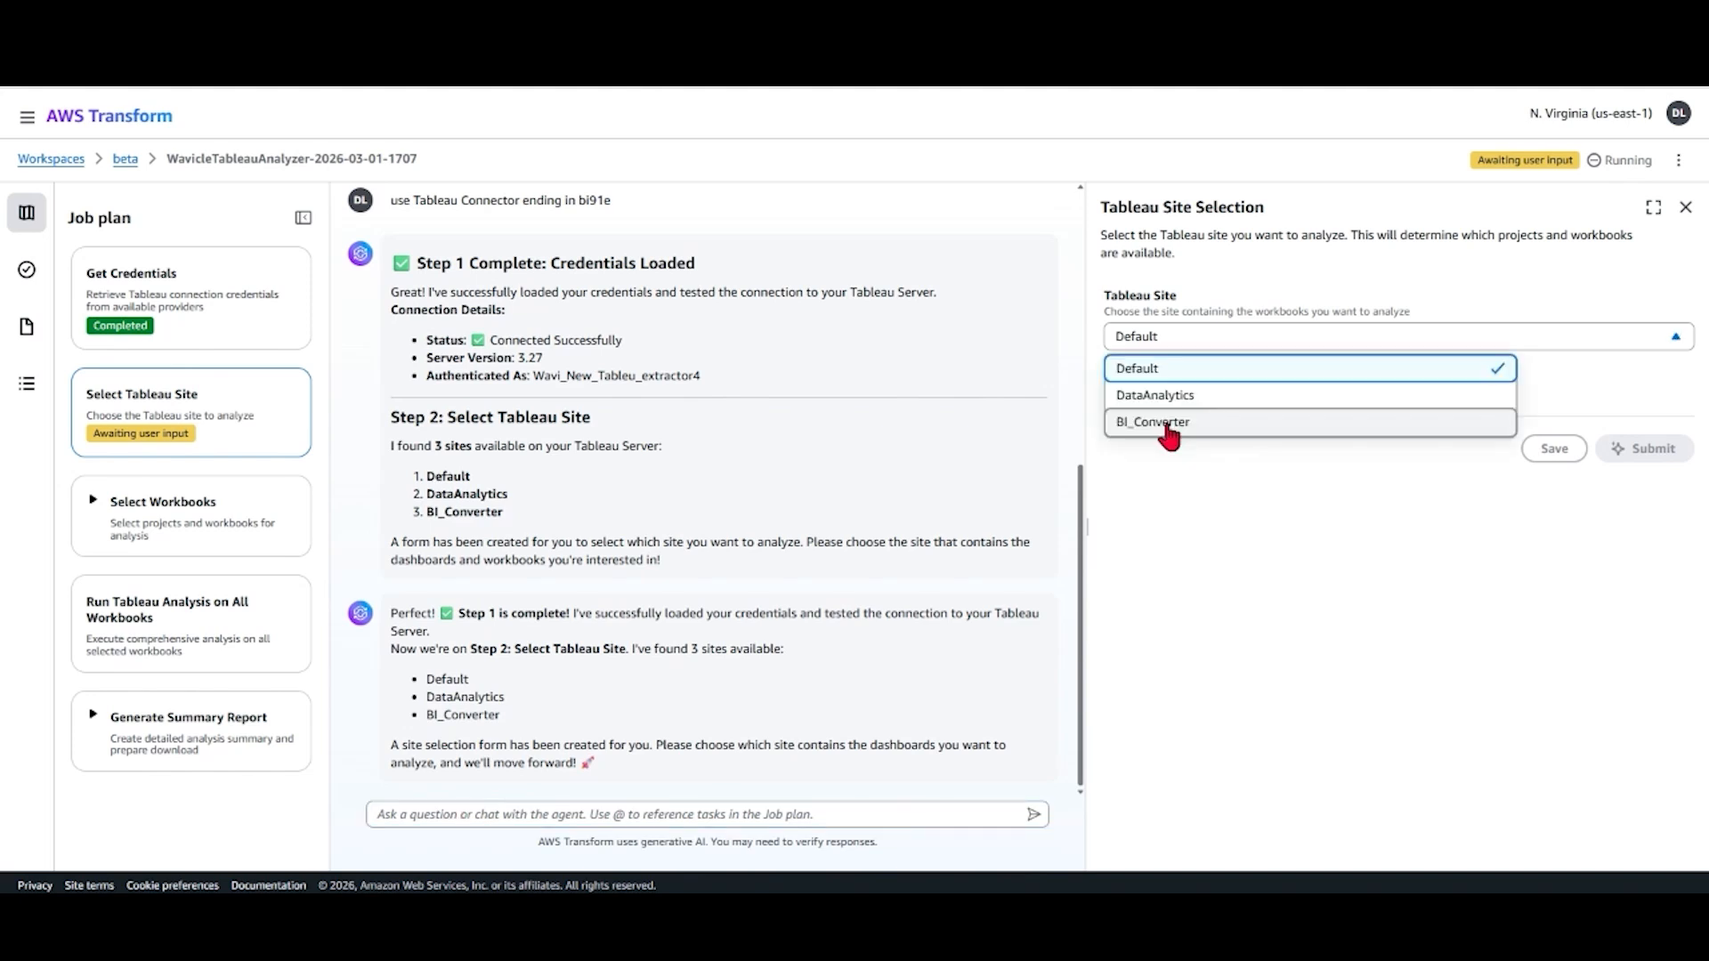
left_click(1166, 424)
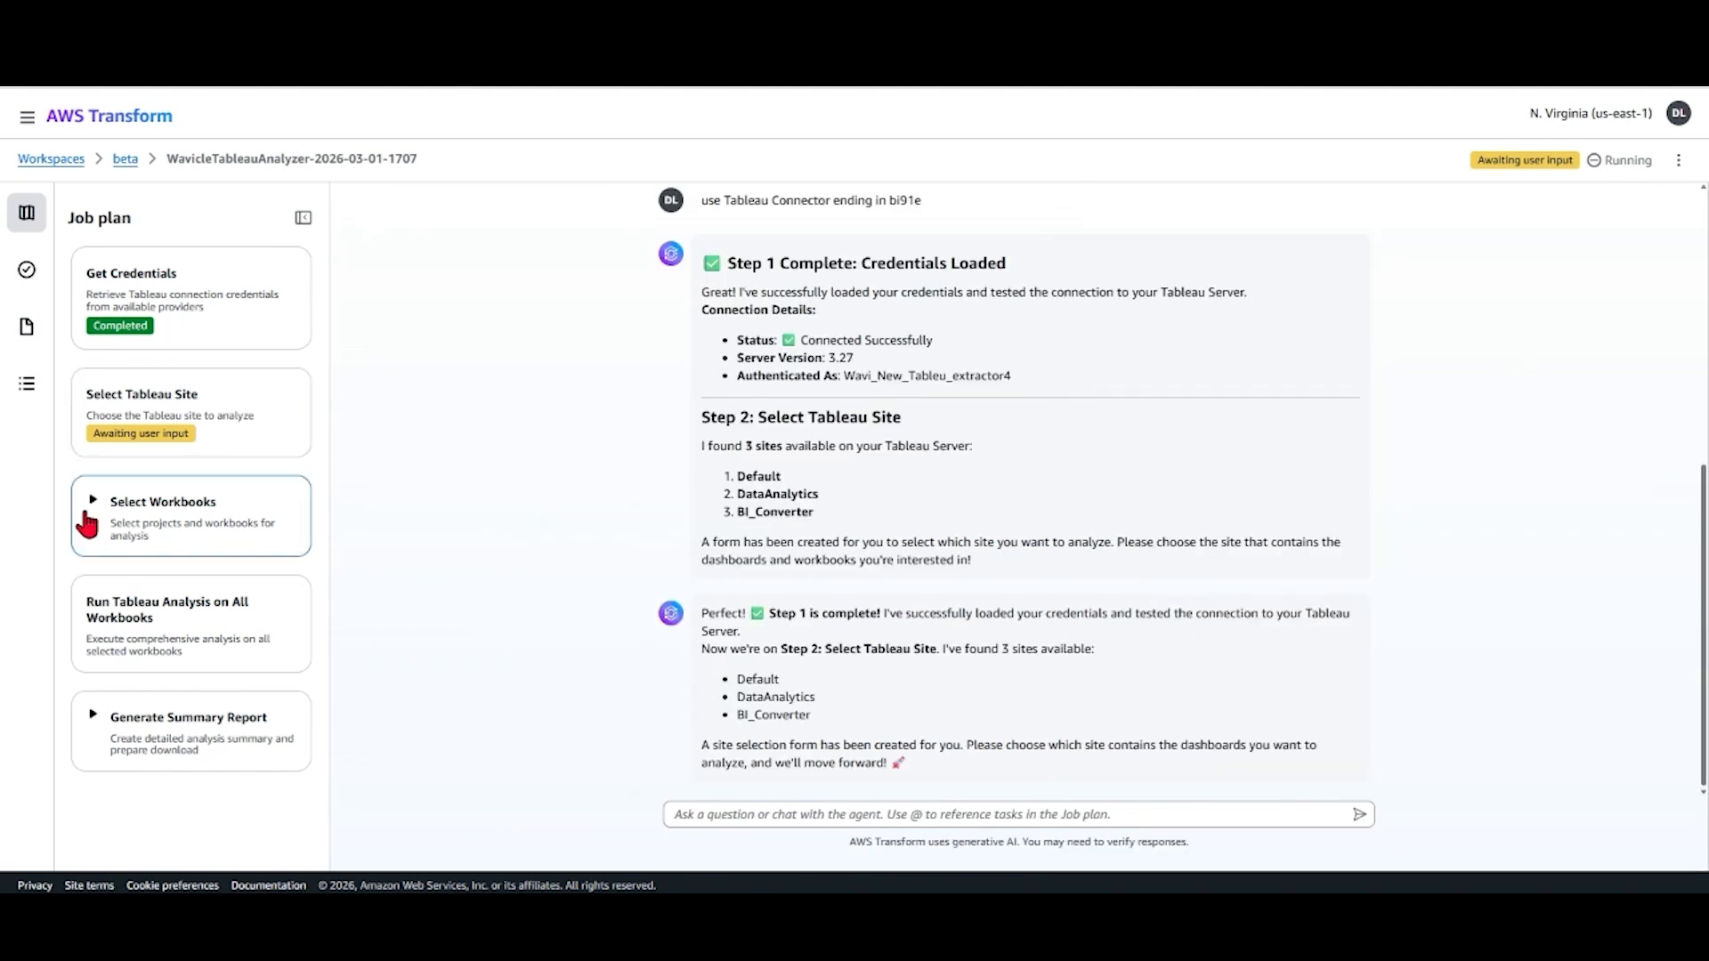
left_click(106, 545)
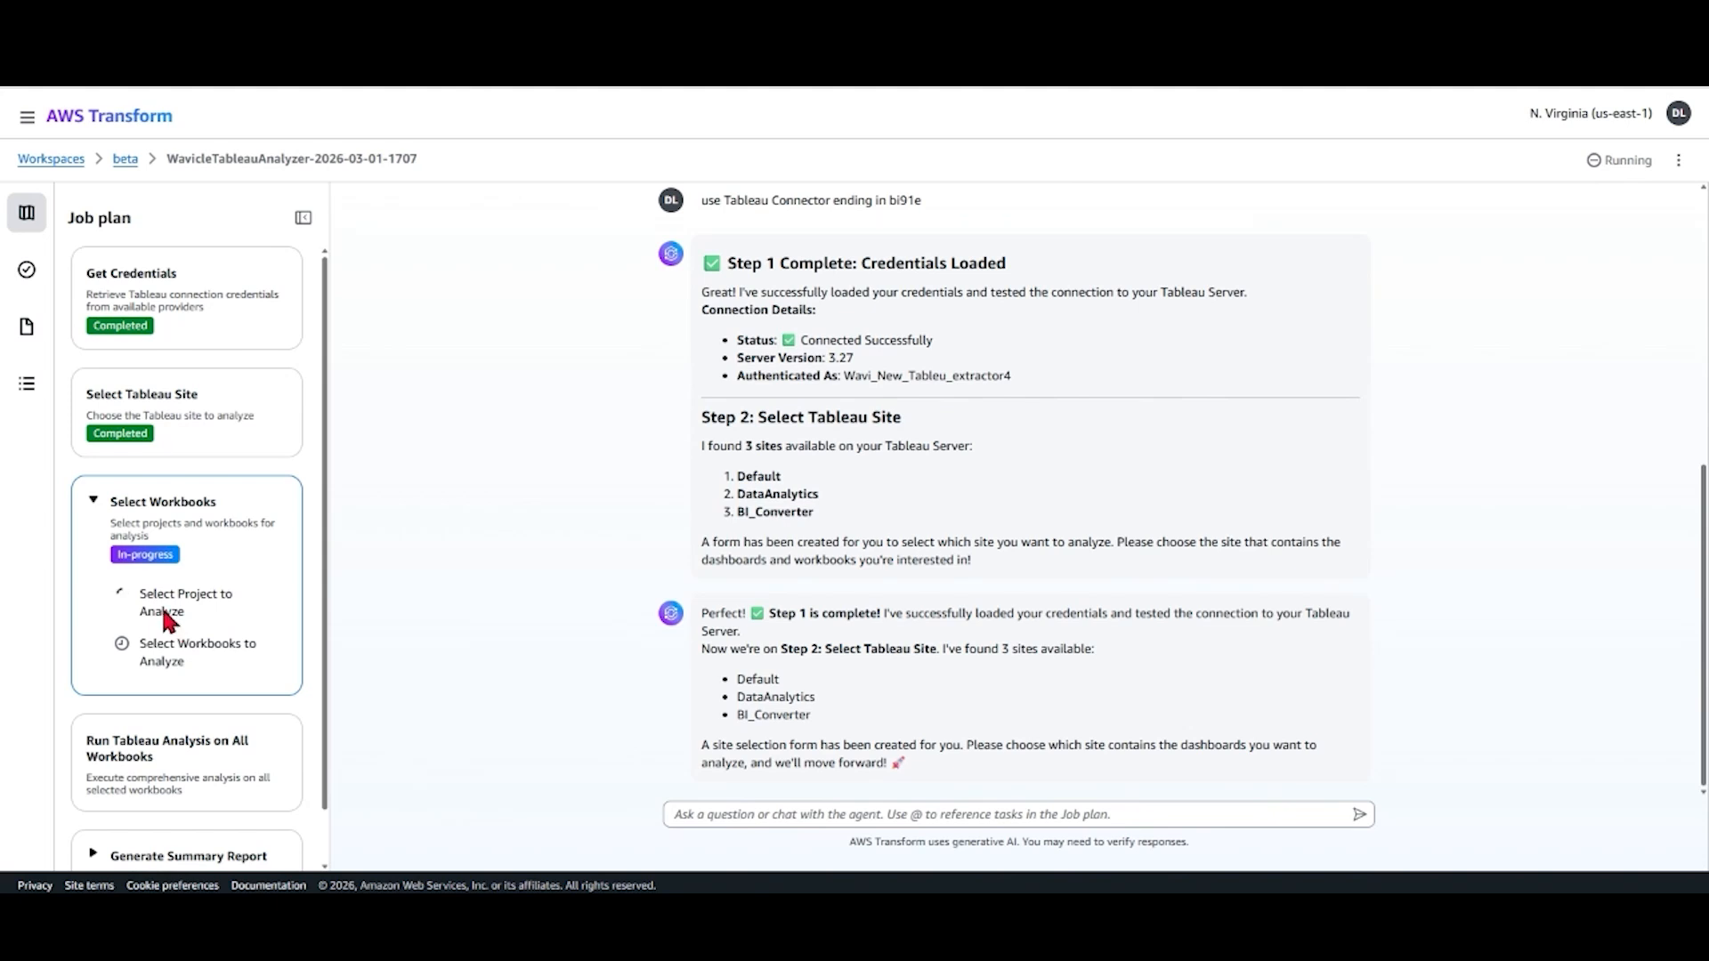
- Choose the LA MEGS project in the Select Project to Analyze task and submit the project selection
left_click(165, 620)
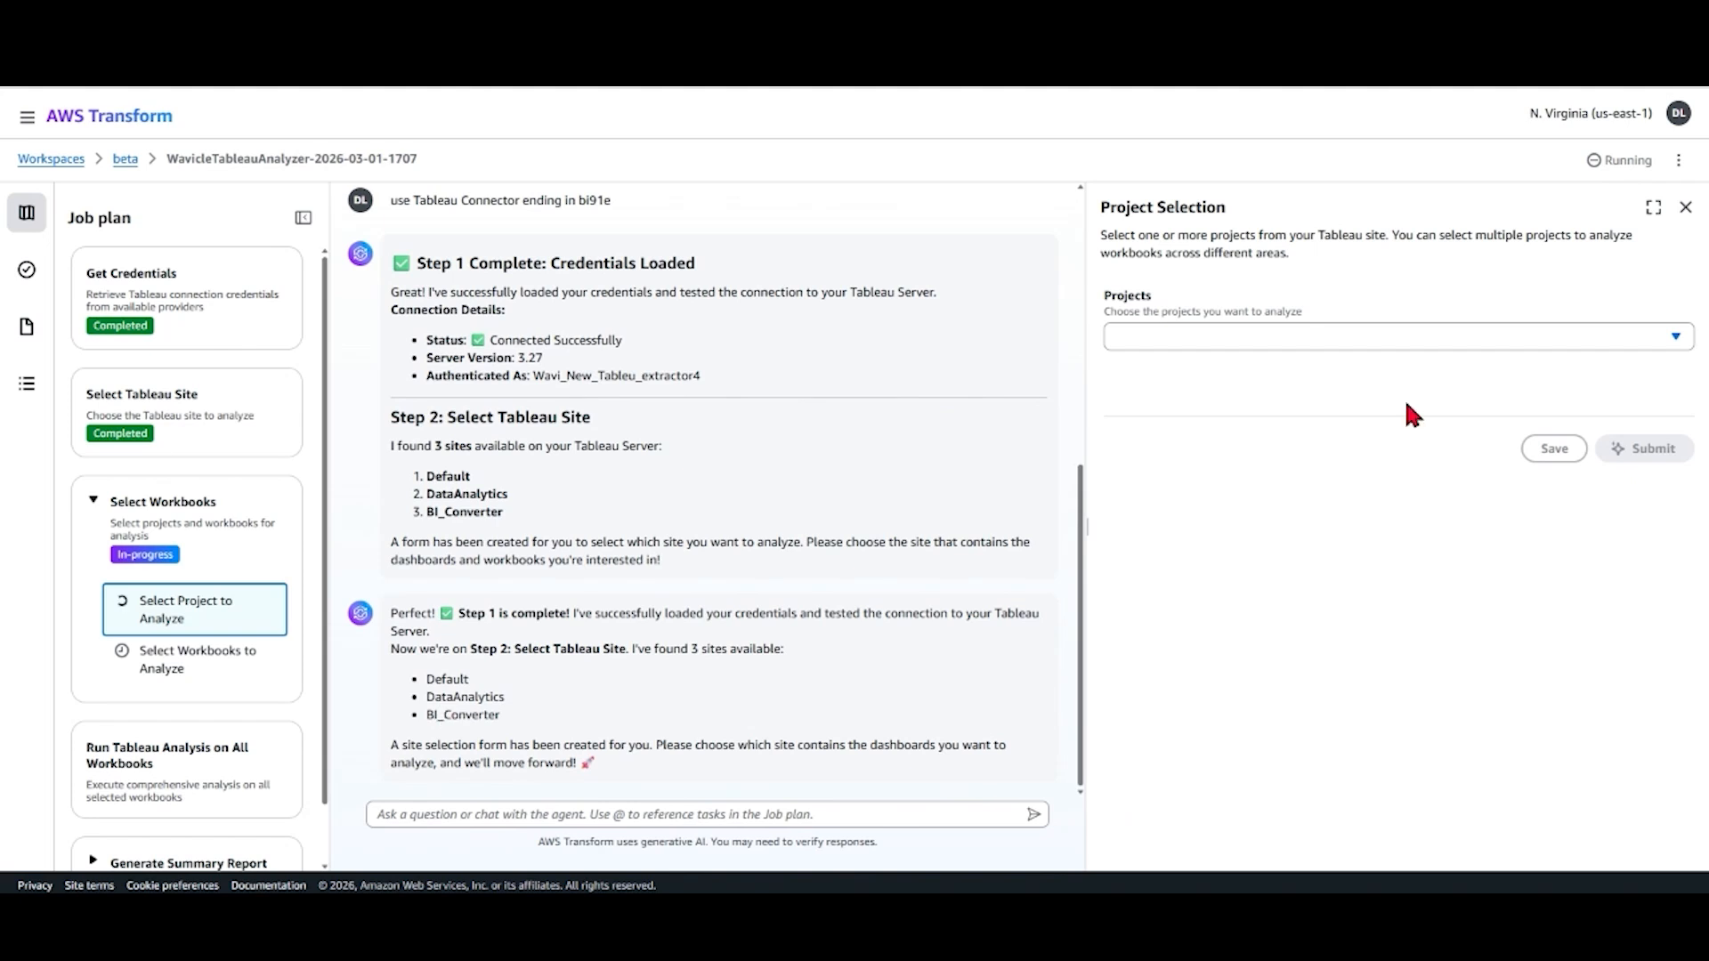
left_click(1676, 338)
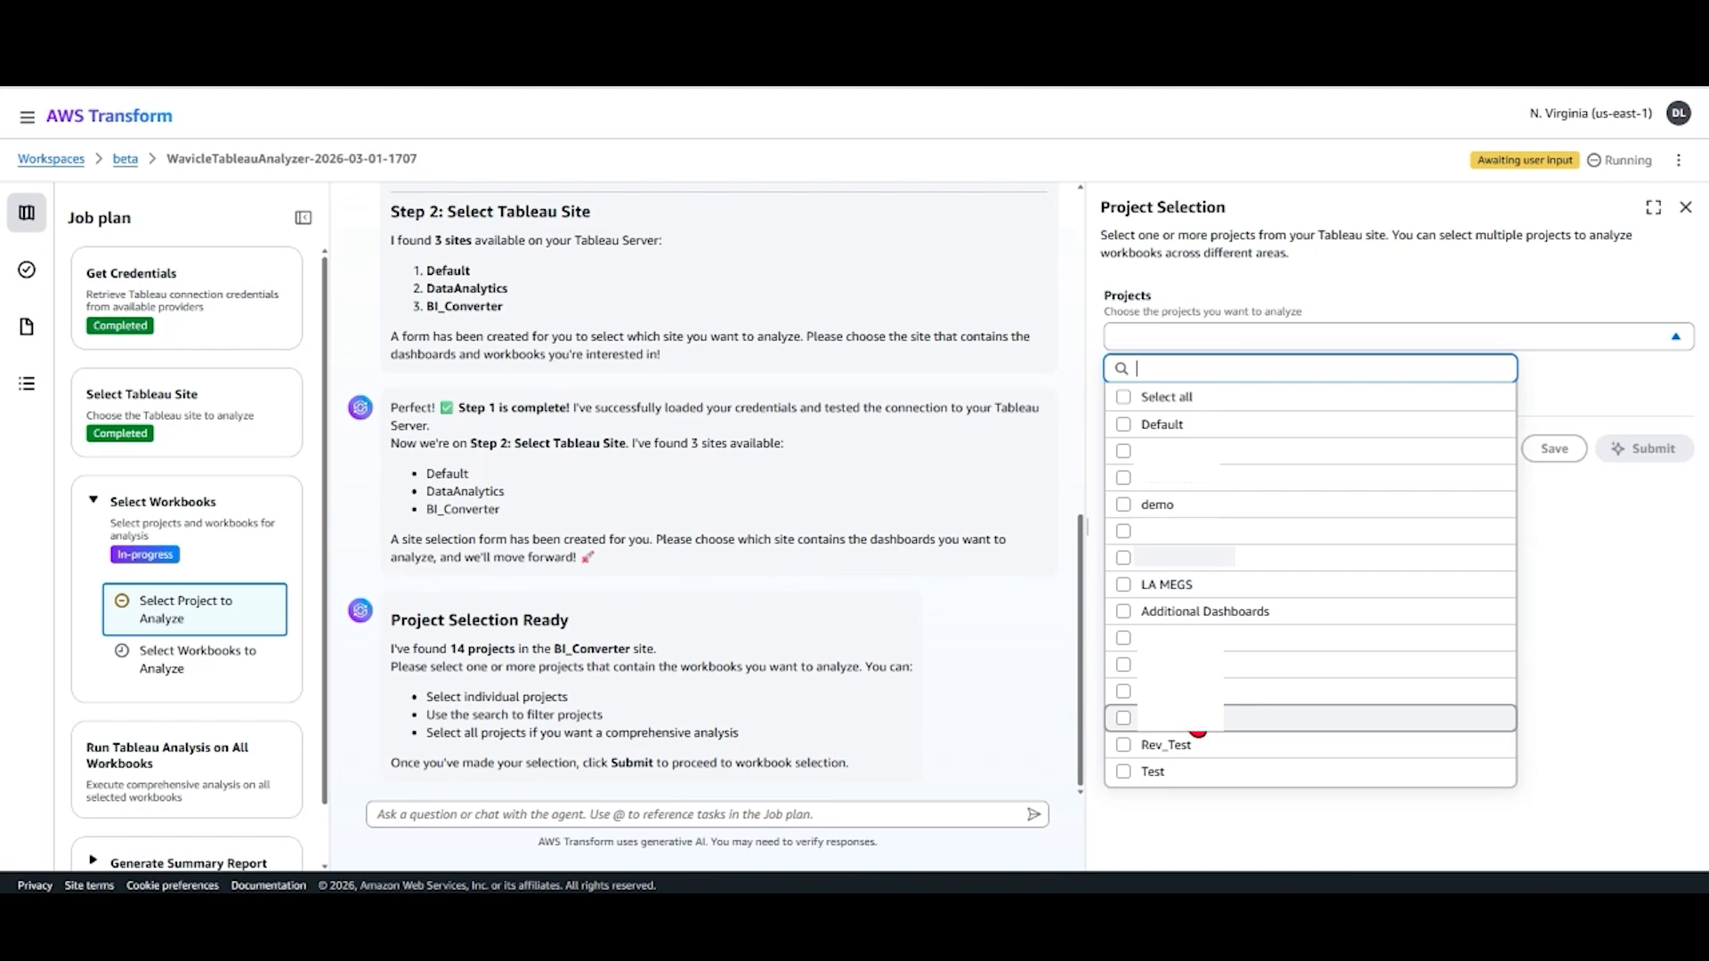
left_click(1157, 584)
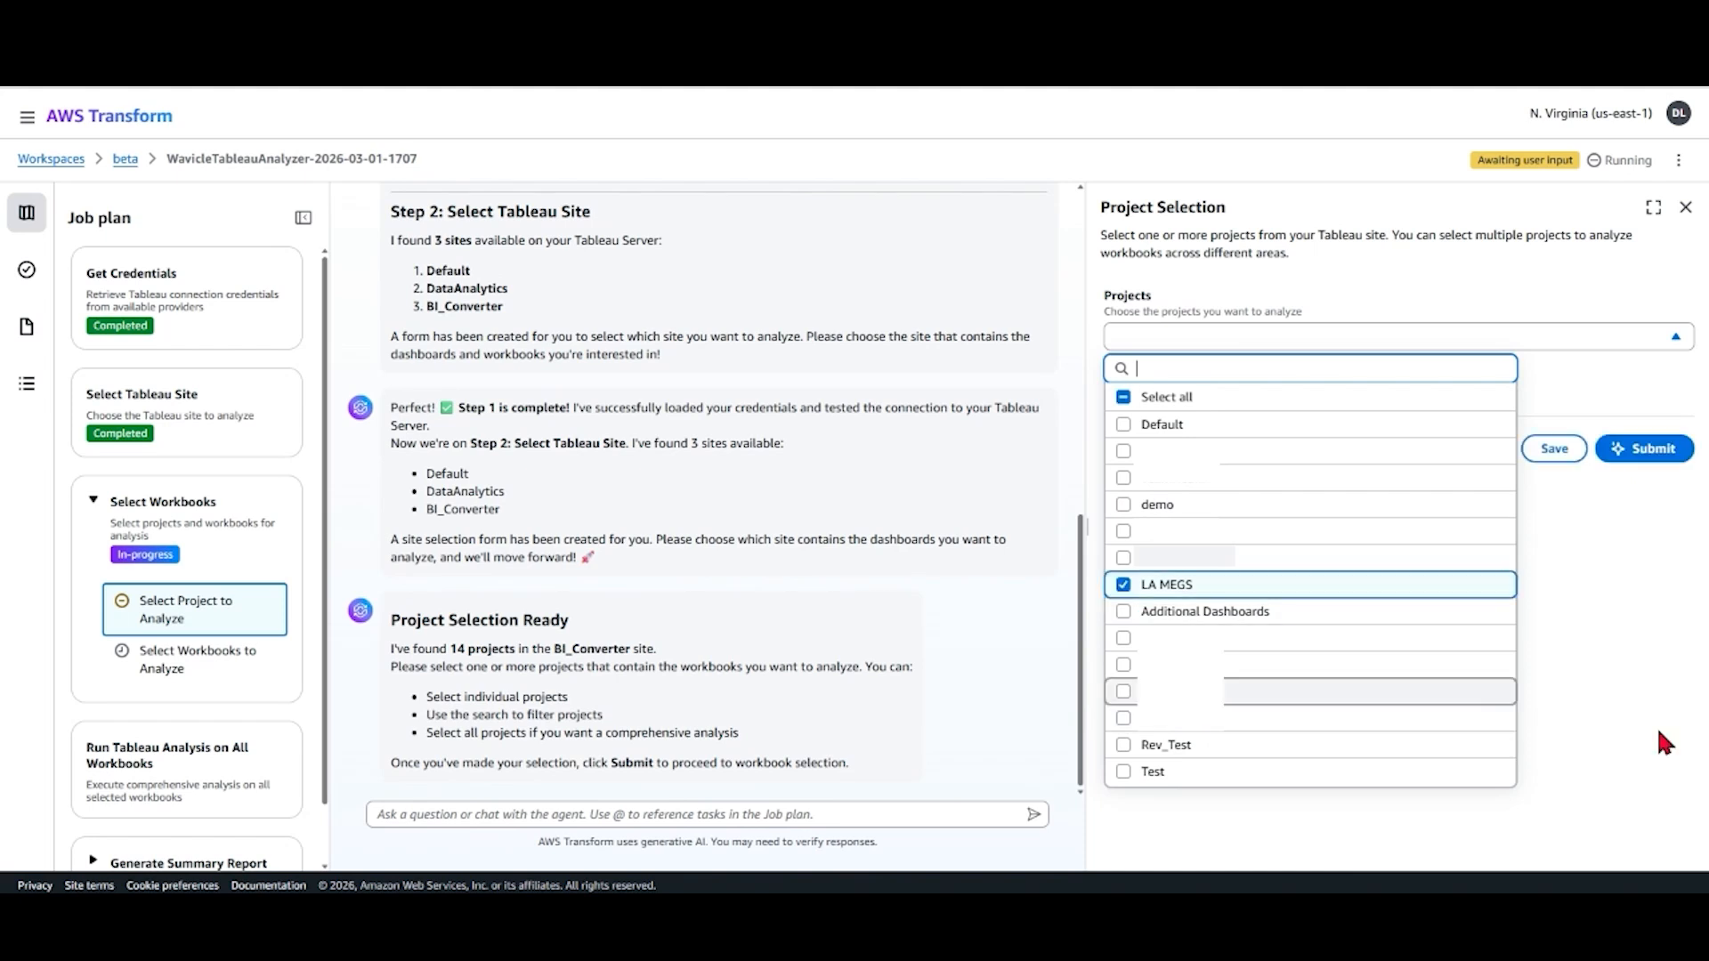
left_click(1660, 737)
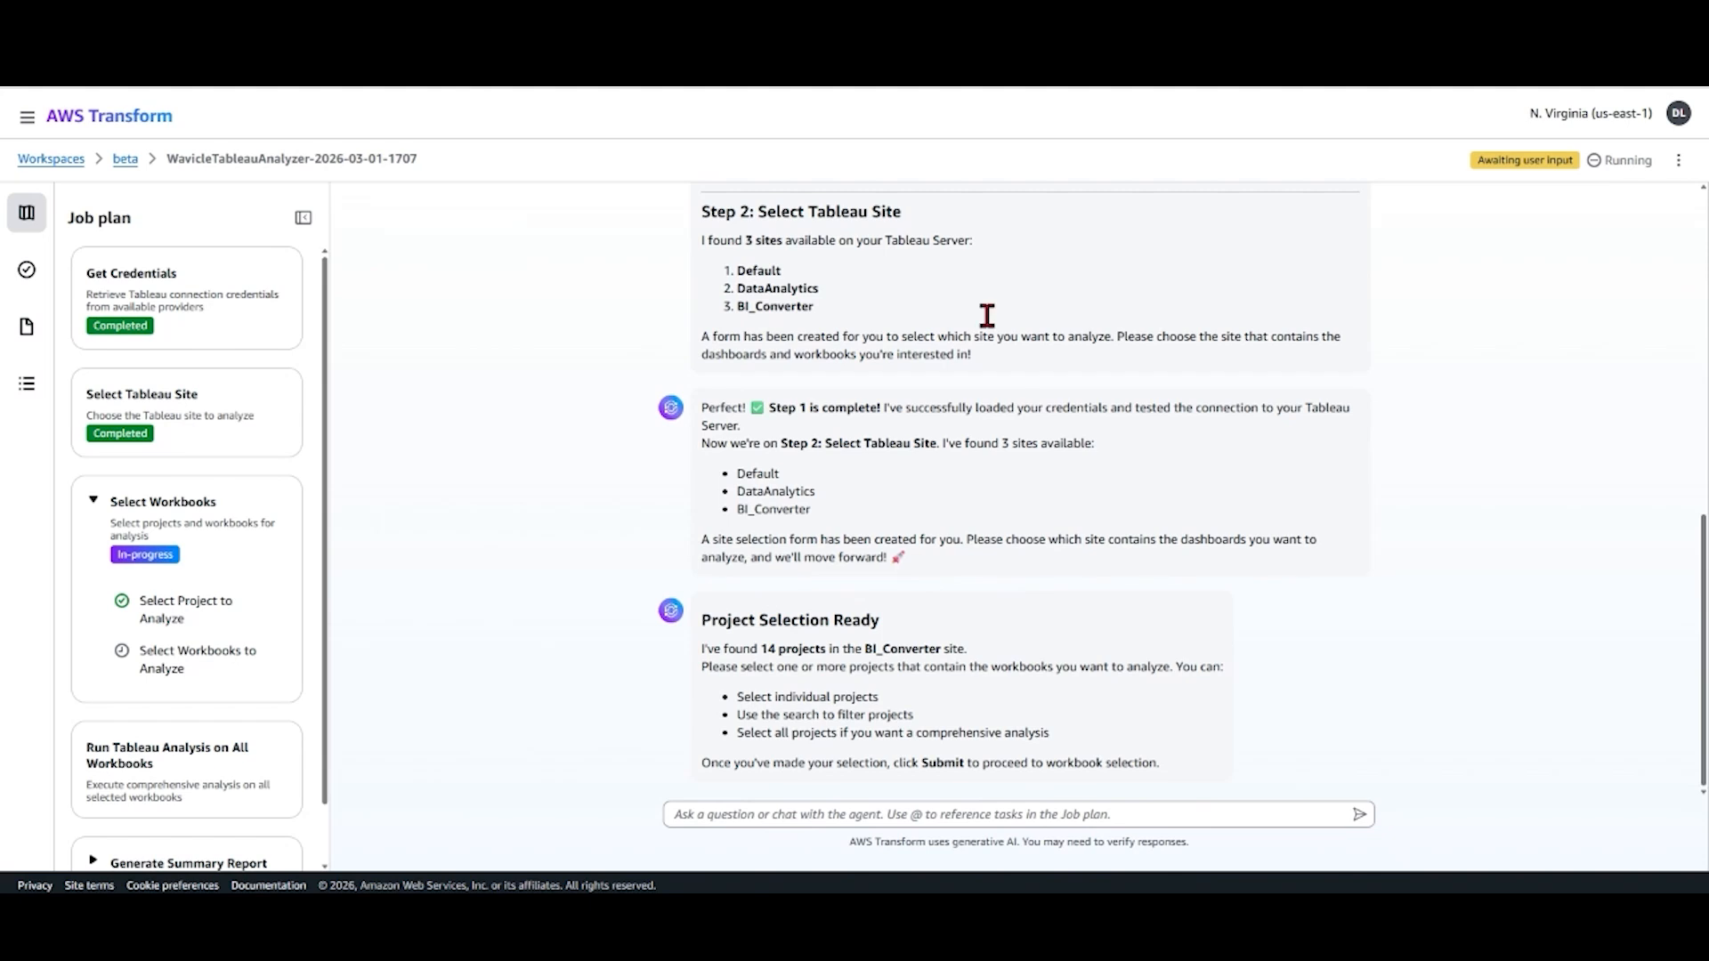
- Select all workbooks of the LA MEGS project in the Select Workbooks to Analyze task and submit the selection
left_click(171, 614)
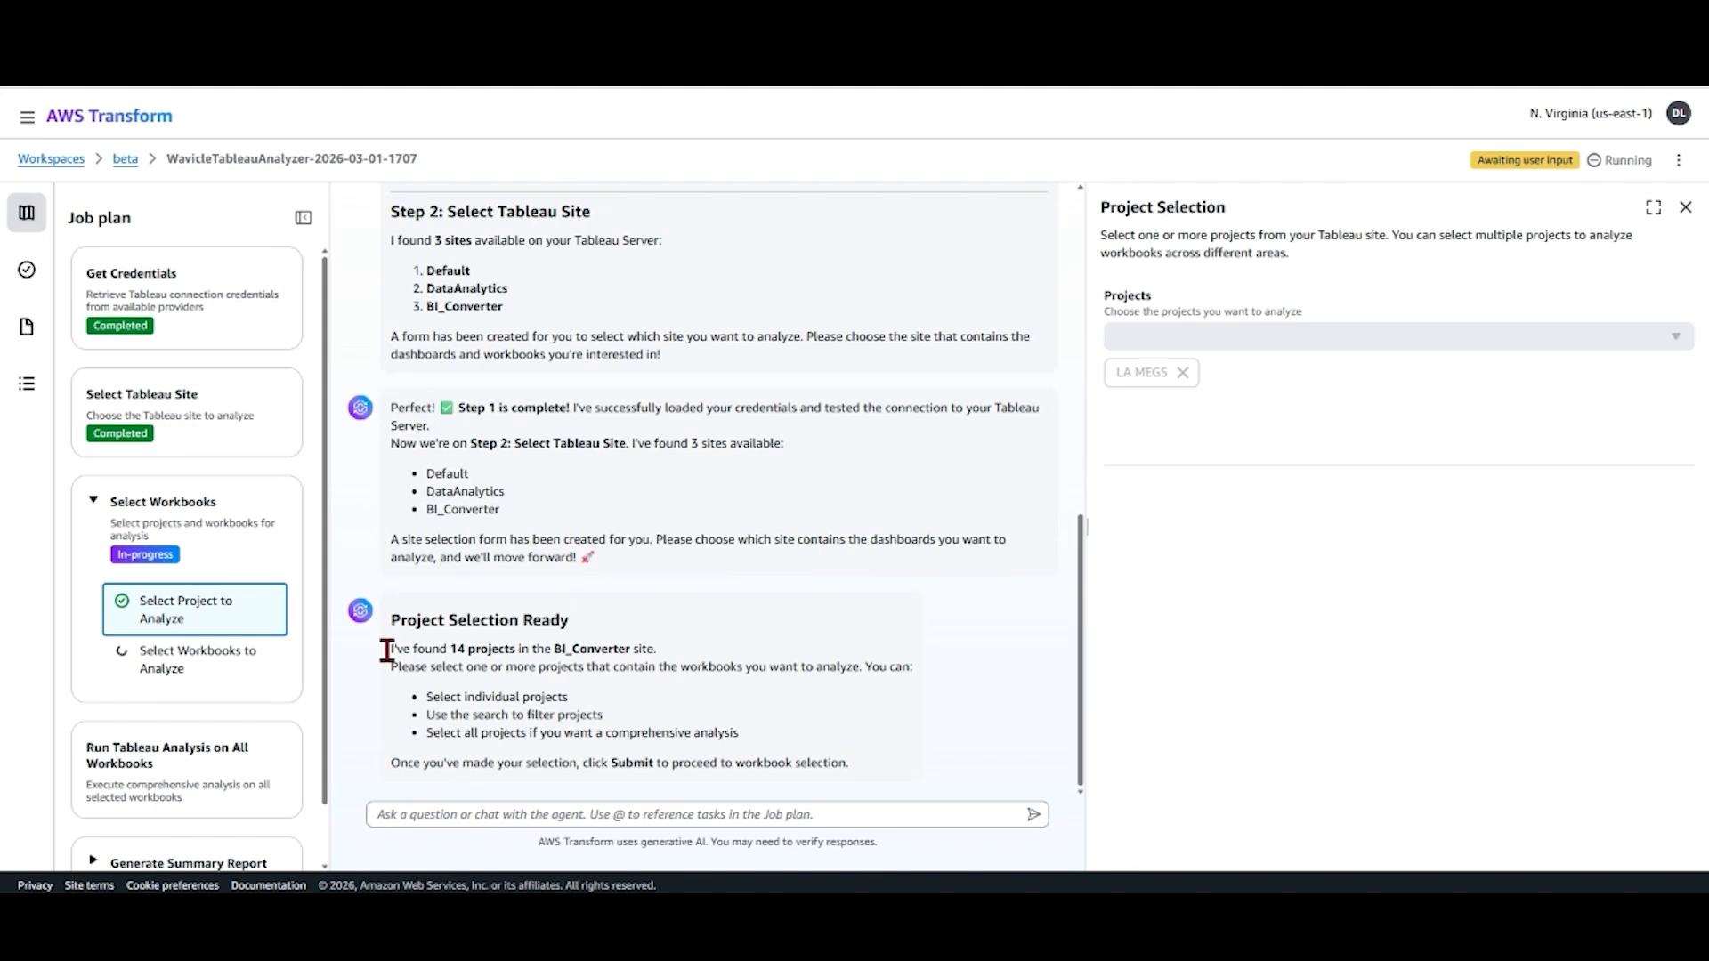
left_click_drag(169, 657, 169, 674)
left_click(166, 670)
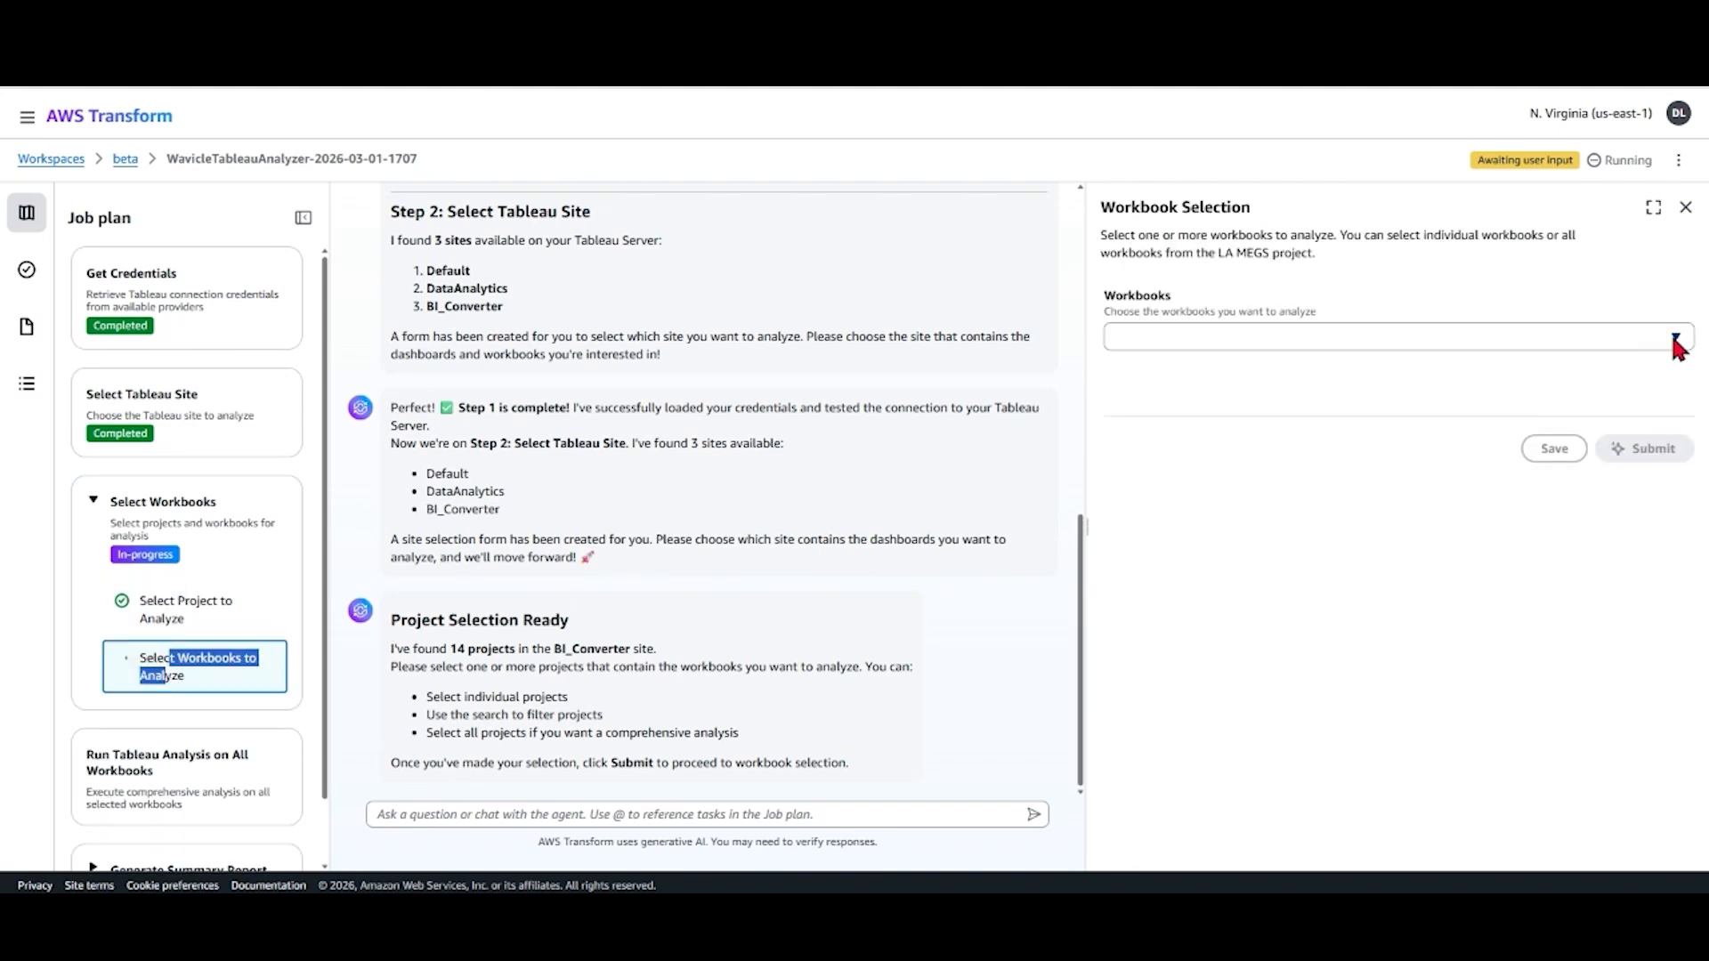
left_click(1675, 338)
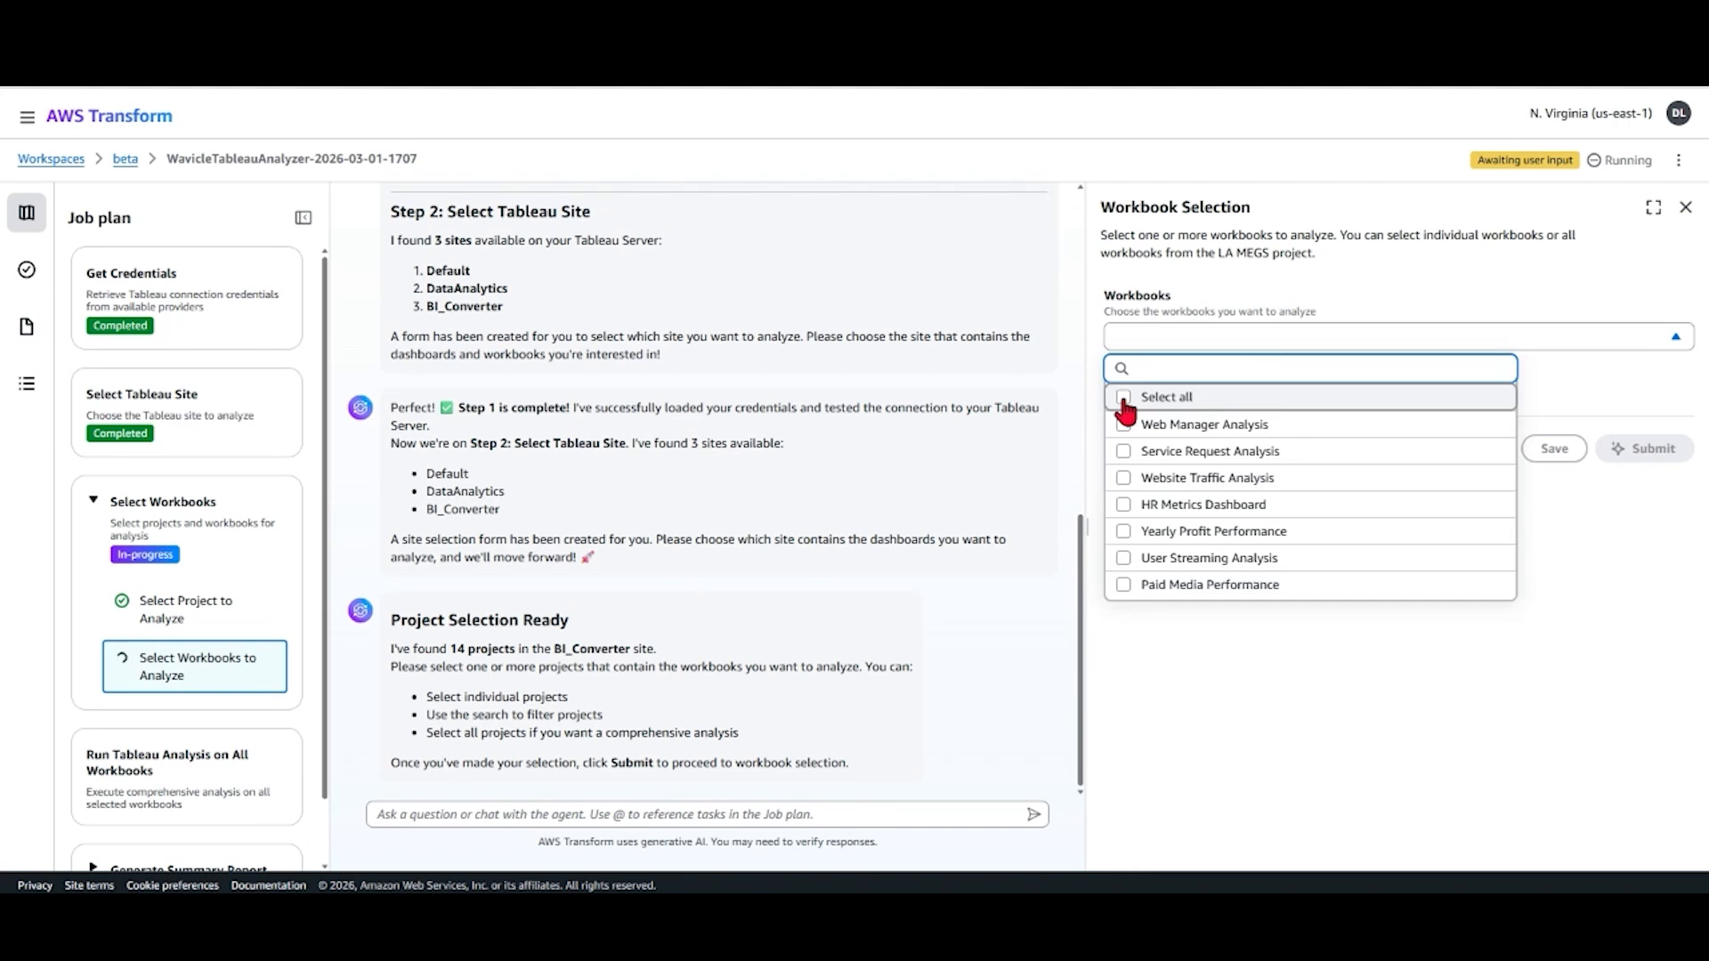
left_click(1123, 398)
left_click(1246, 801)
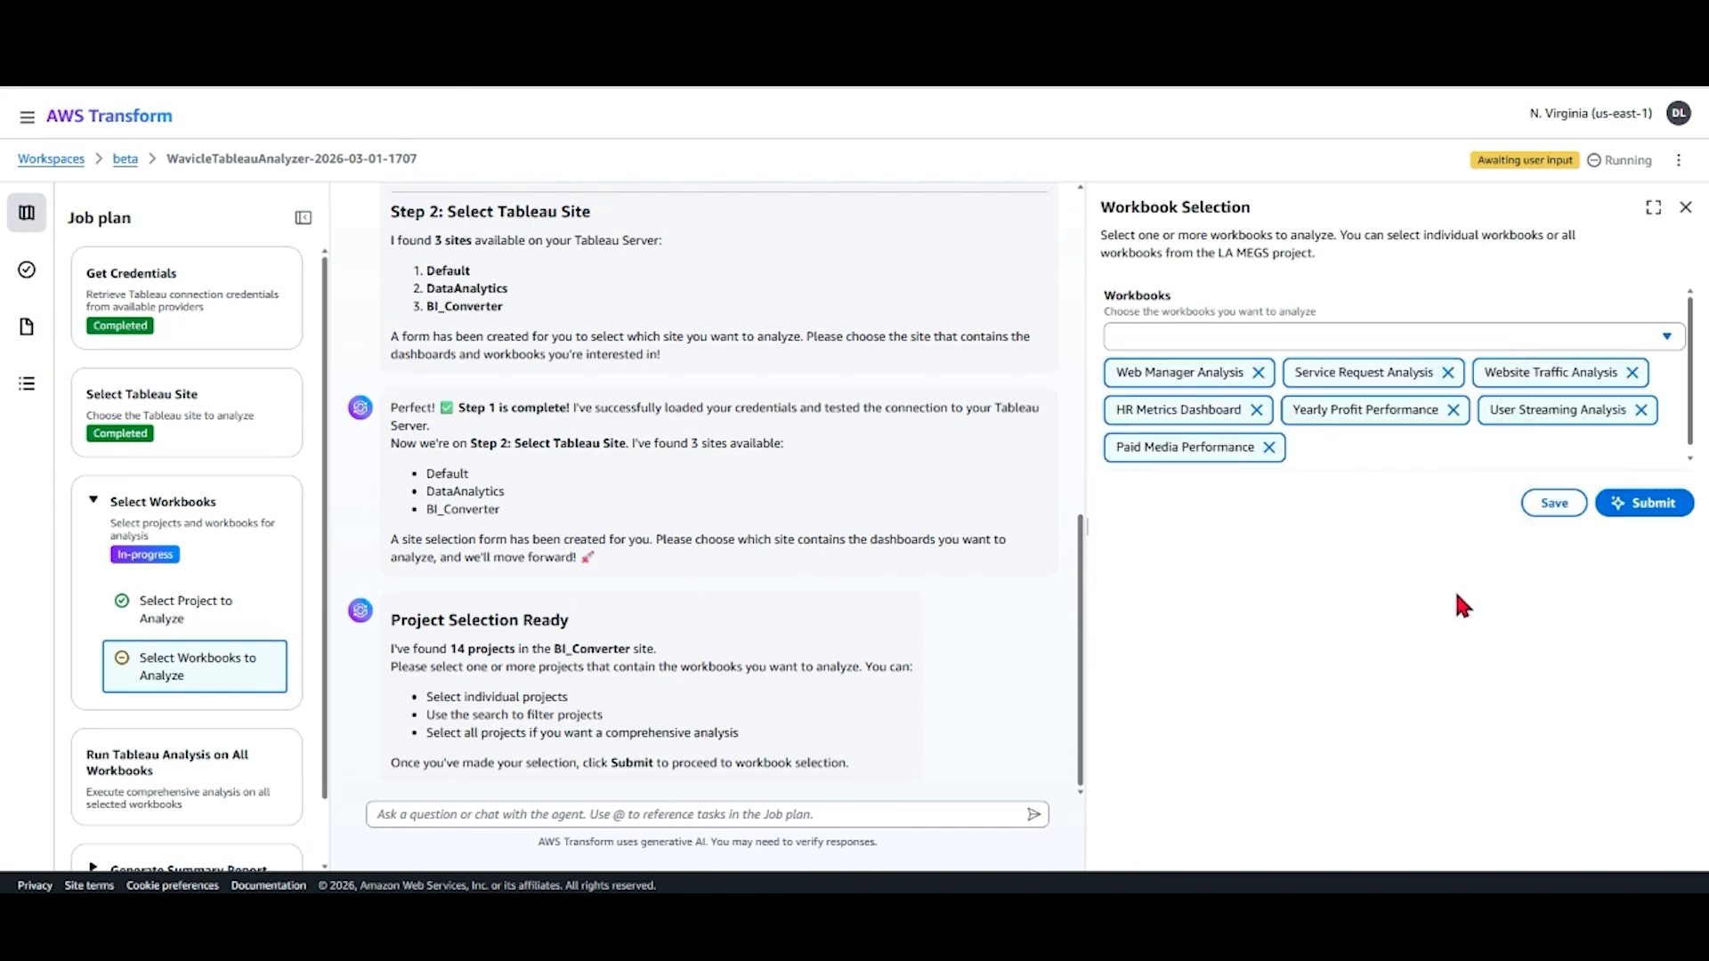
left_click(496, 815)
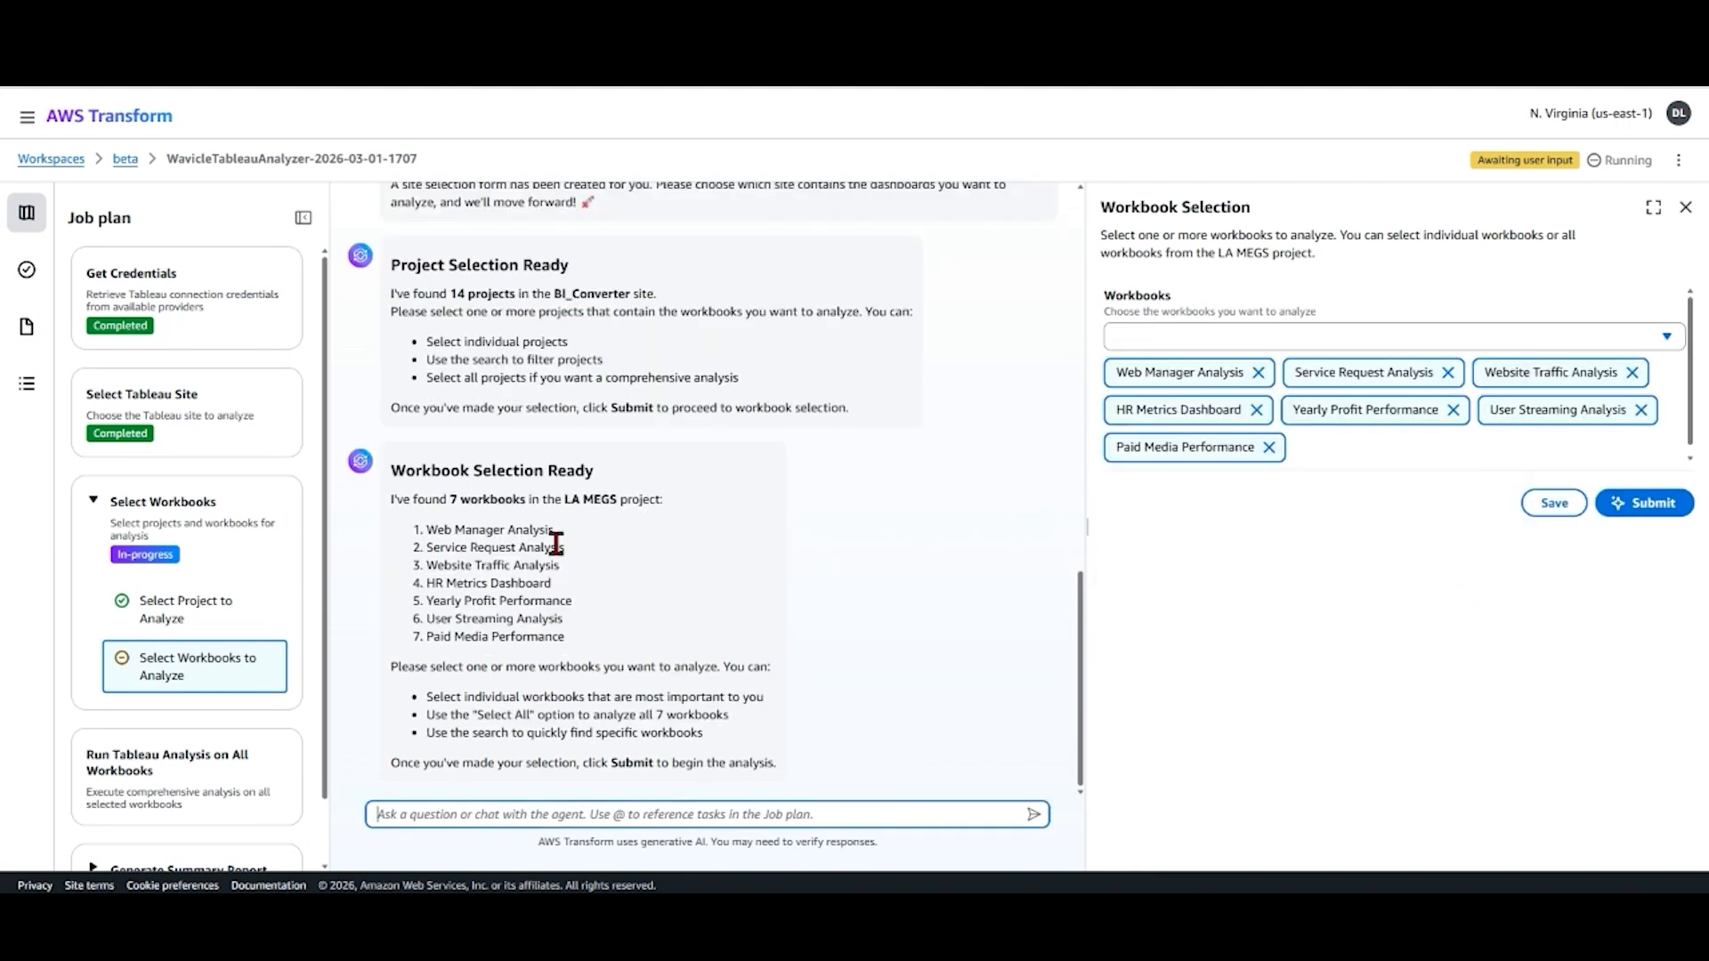
left_click(1640, 509)
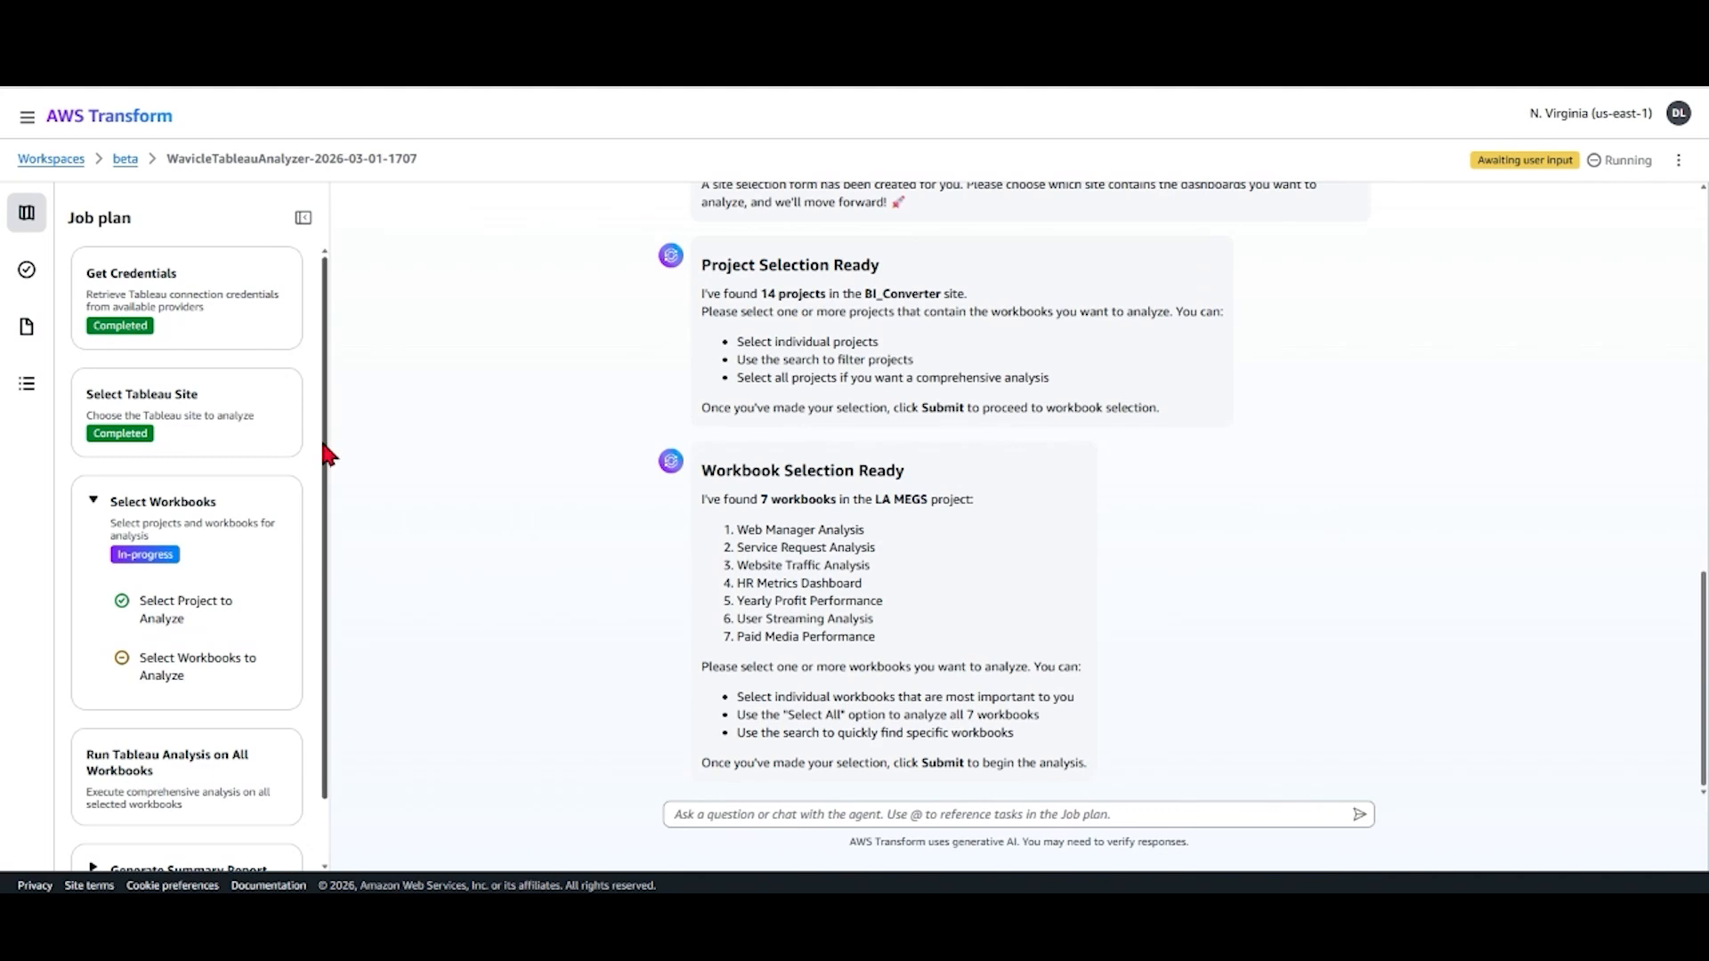
- Follow the analysis through the remaining job plan tasks and examine the Analysis Summary Report in the chat
left_click_drag(322, 434, 344, 644)
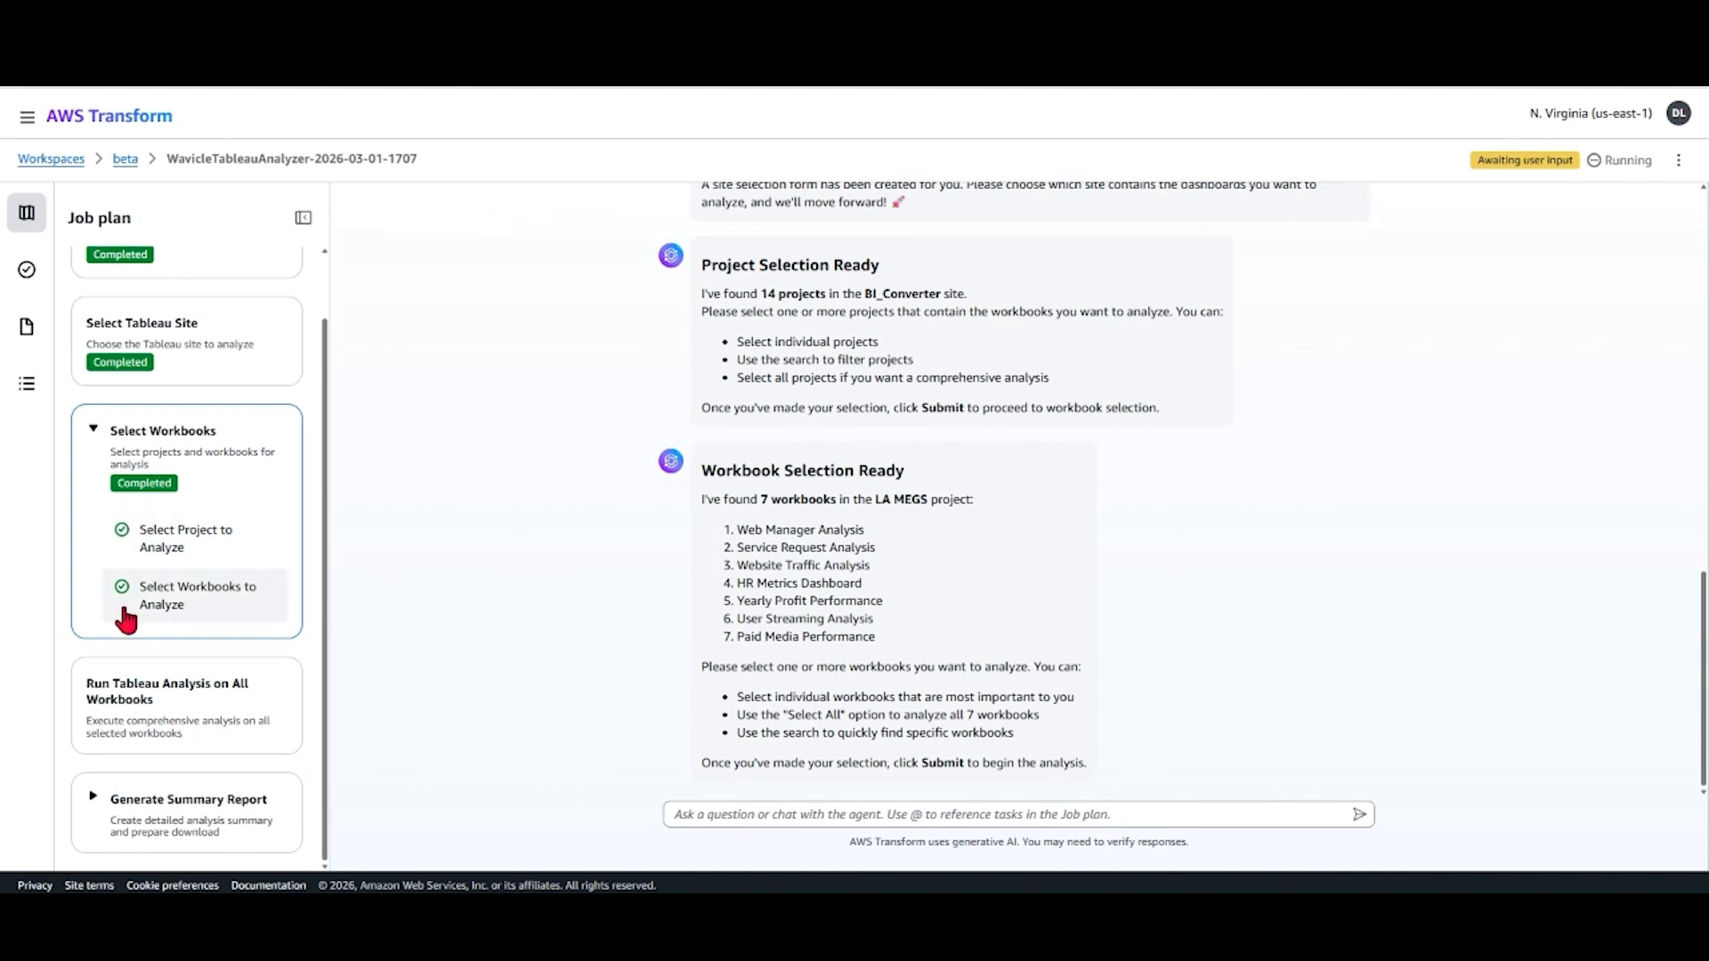
left_click(169, 605)
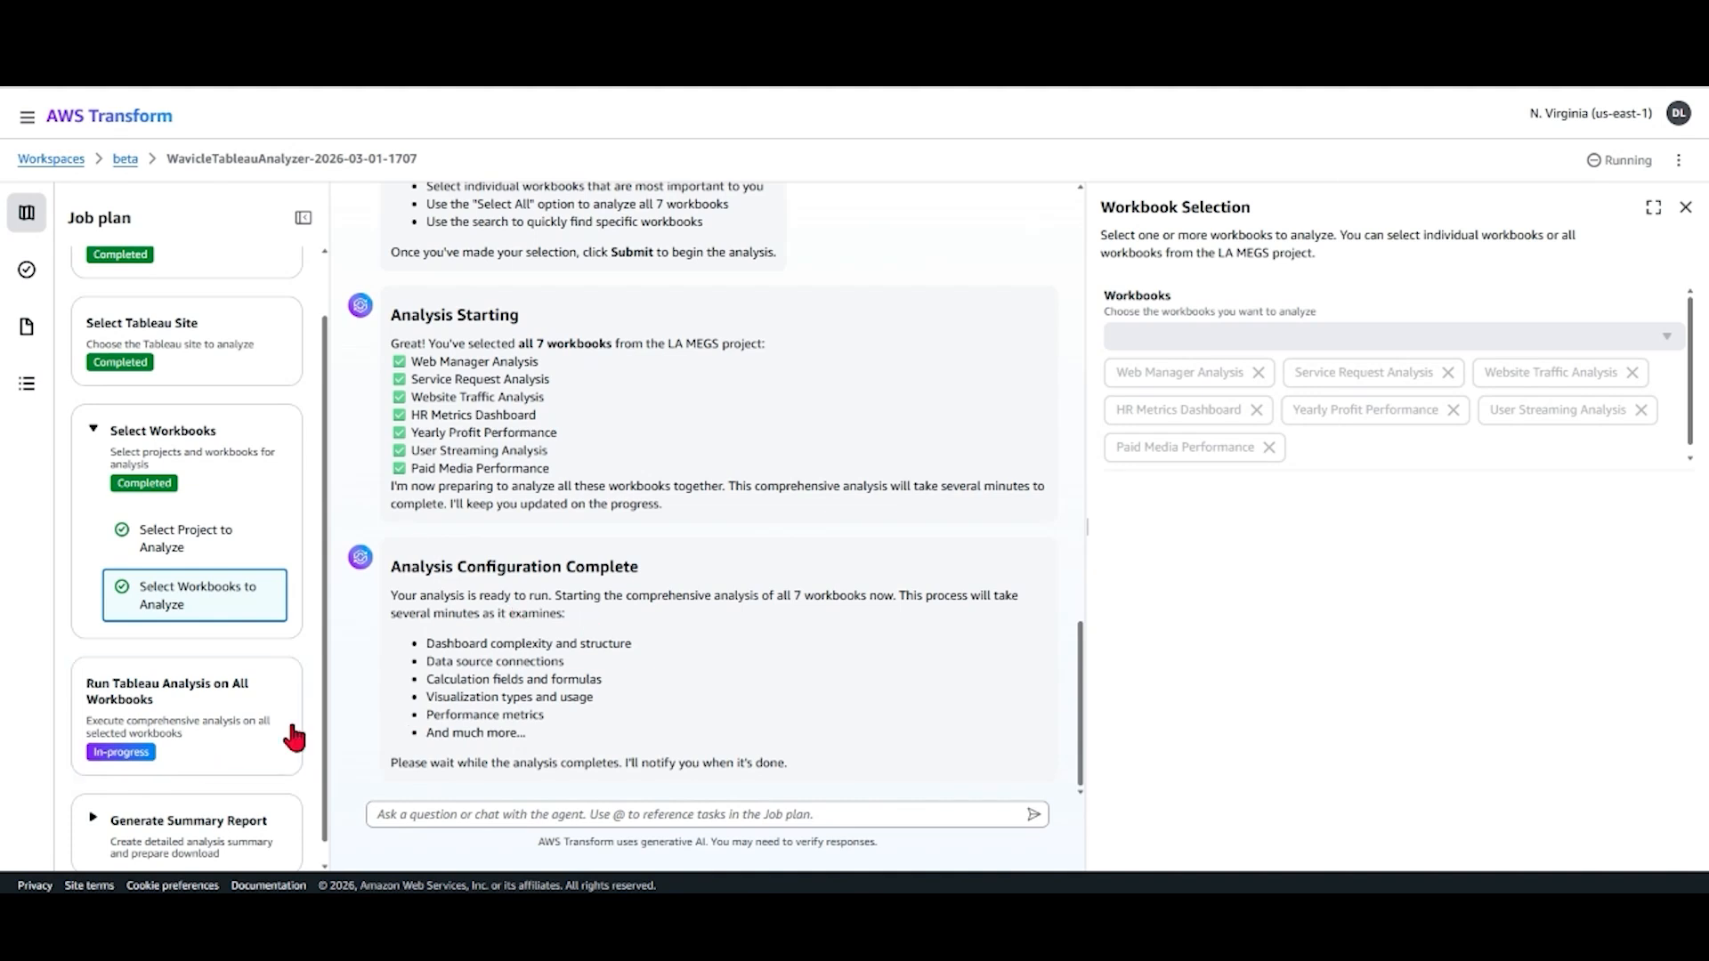
scroll(183, 819, "down", 1)
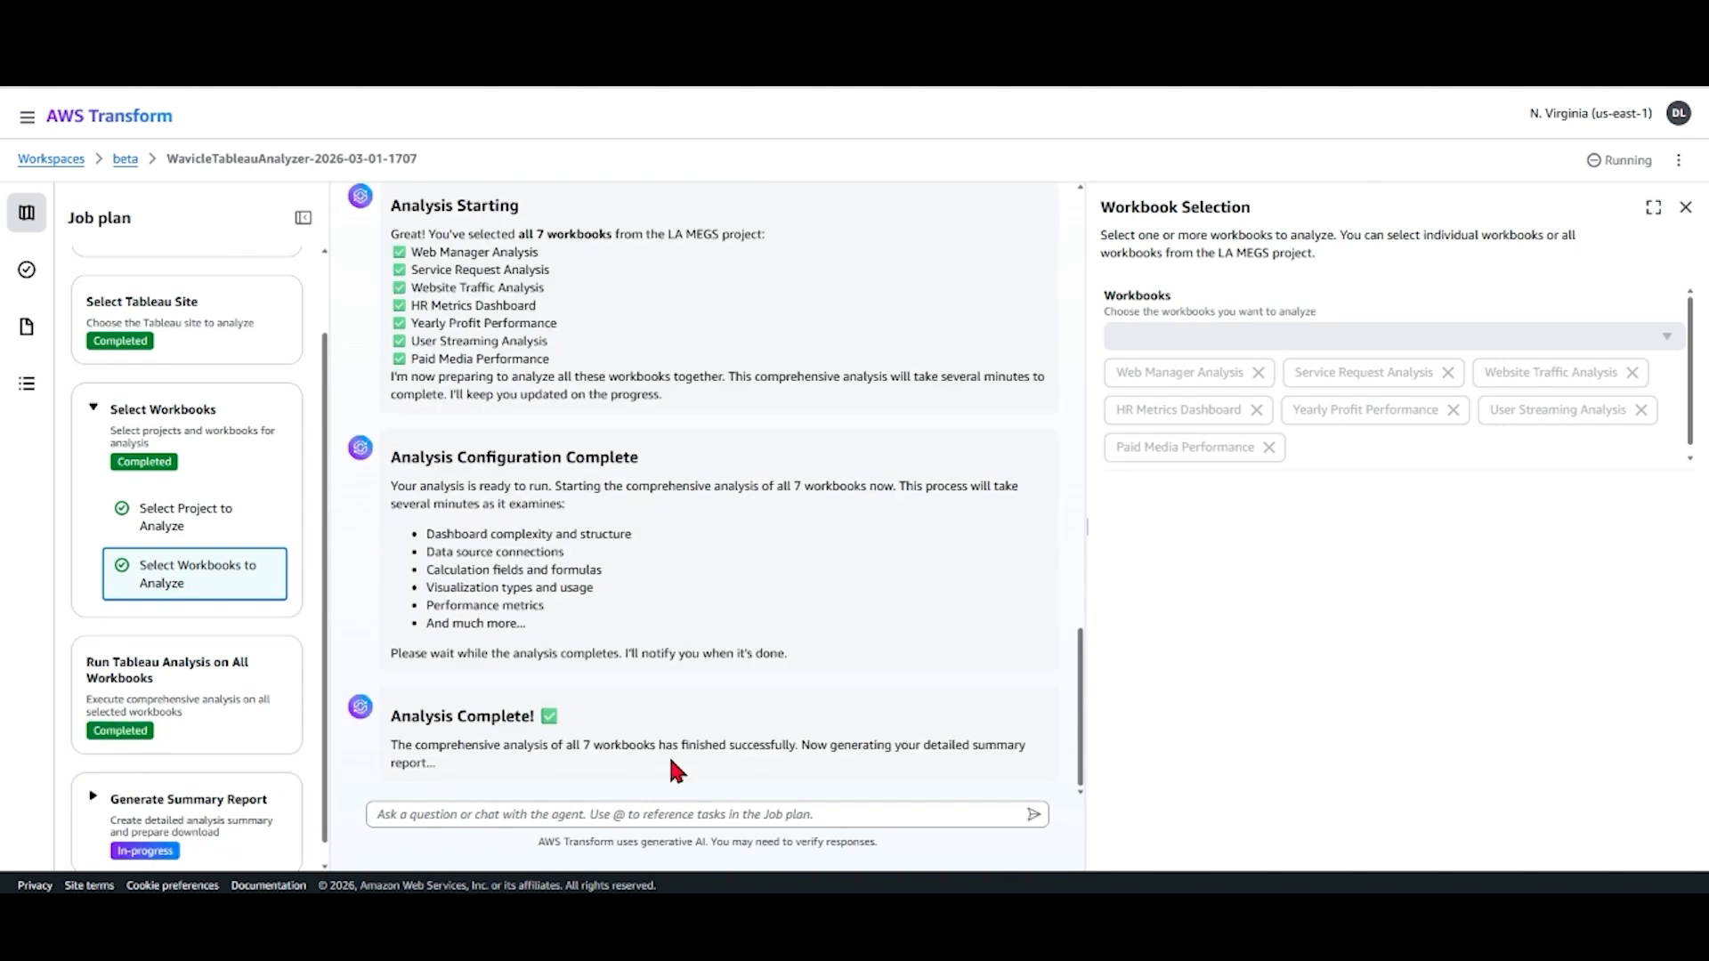
left_click(148, 829)
scroll(146, 801, "down", 1)
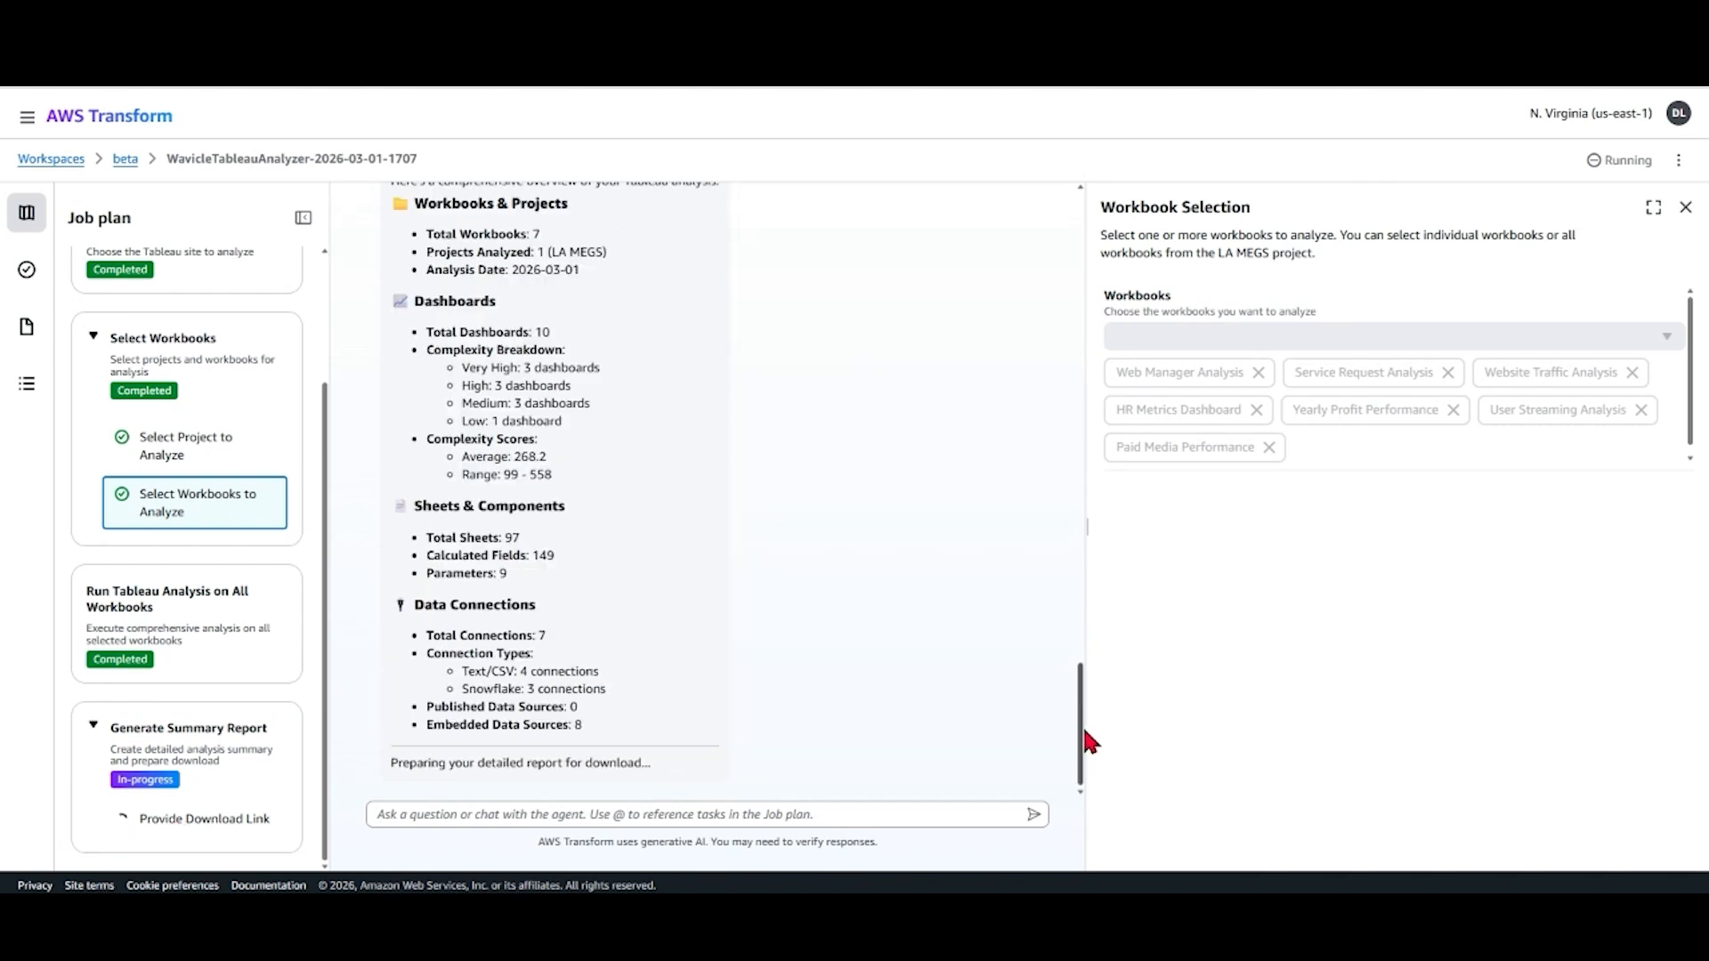
scroll(546, 545, "up", 2)
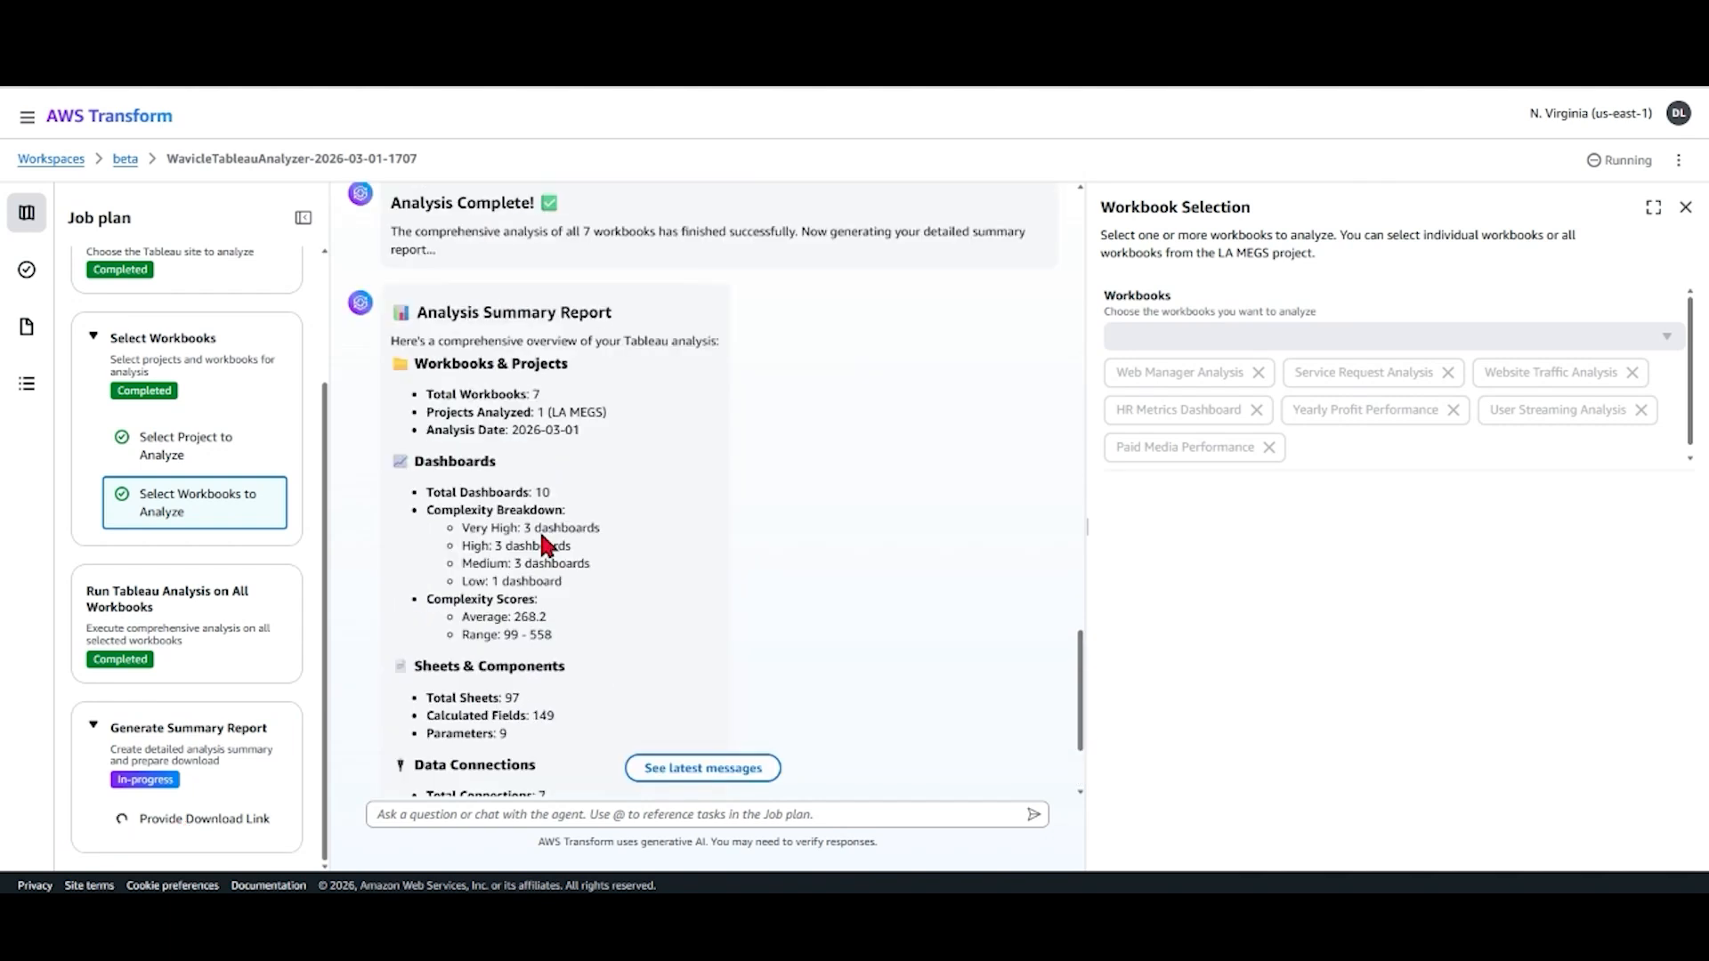
scroll(546, 545, "down", 1)
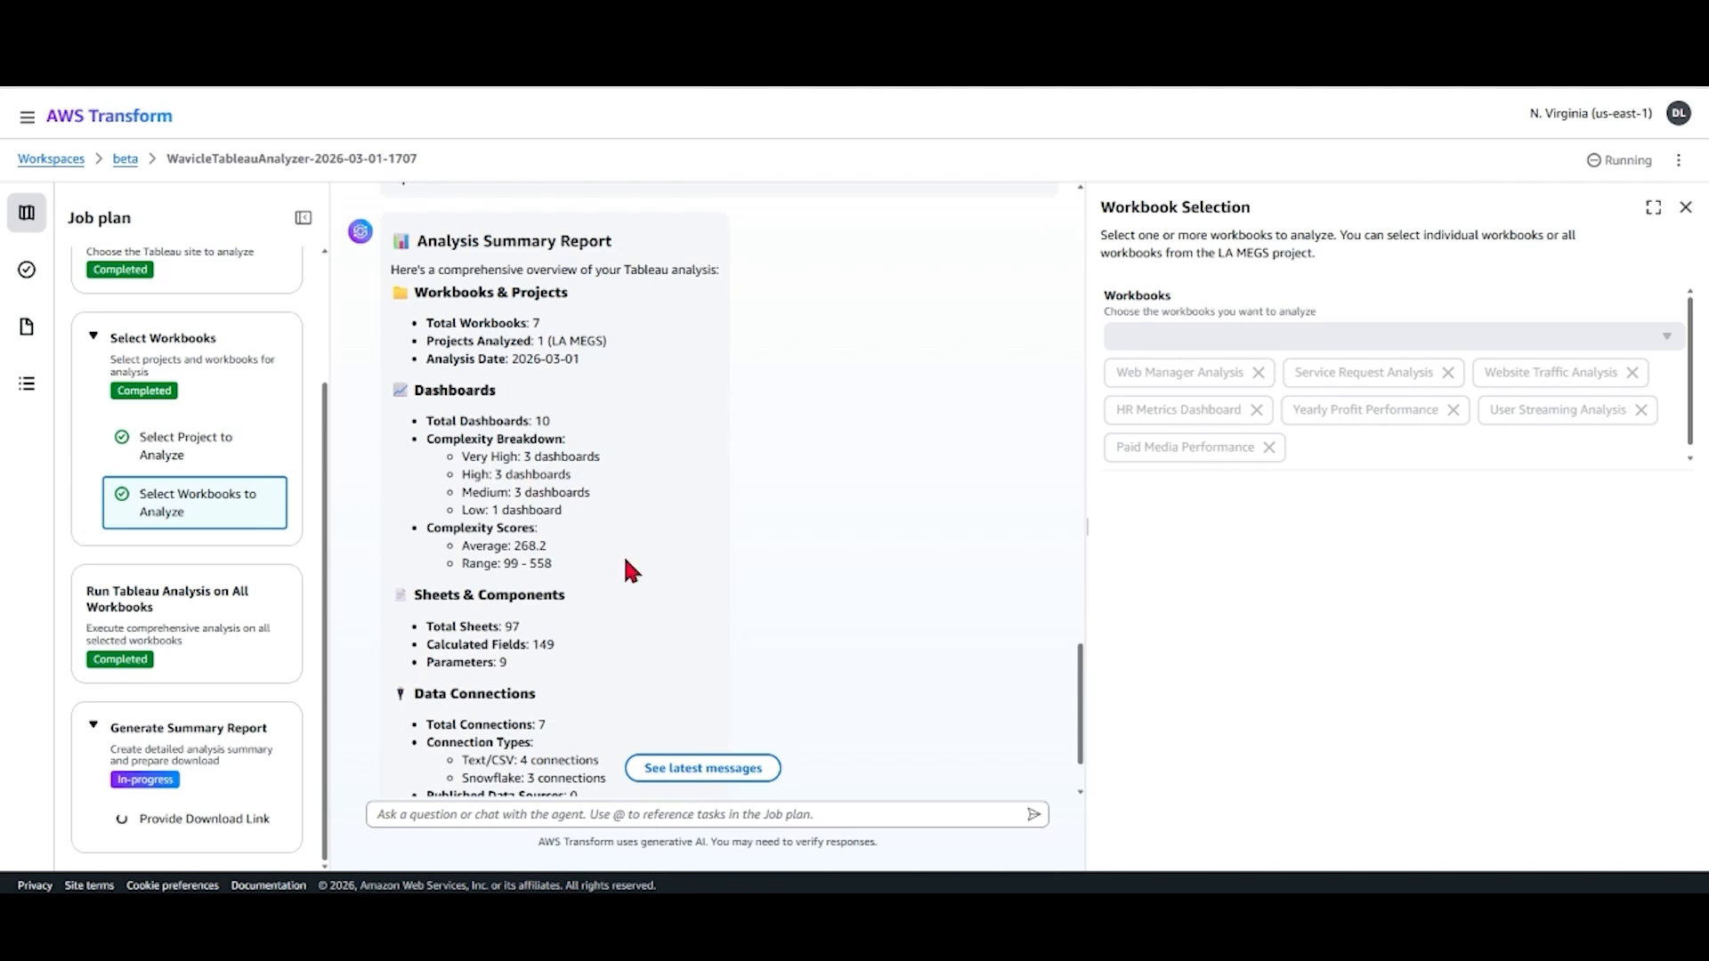
scroll(625, 572, "down", 1)
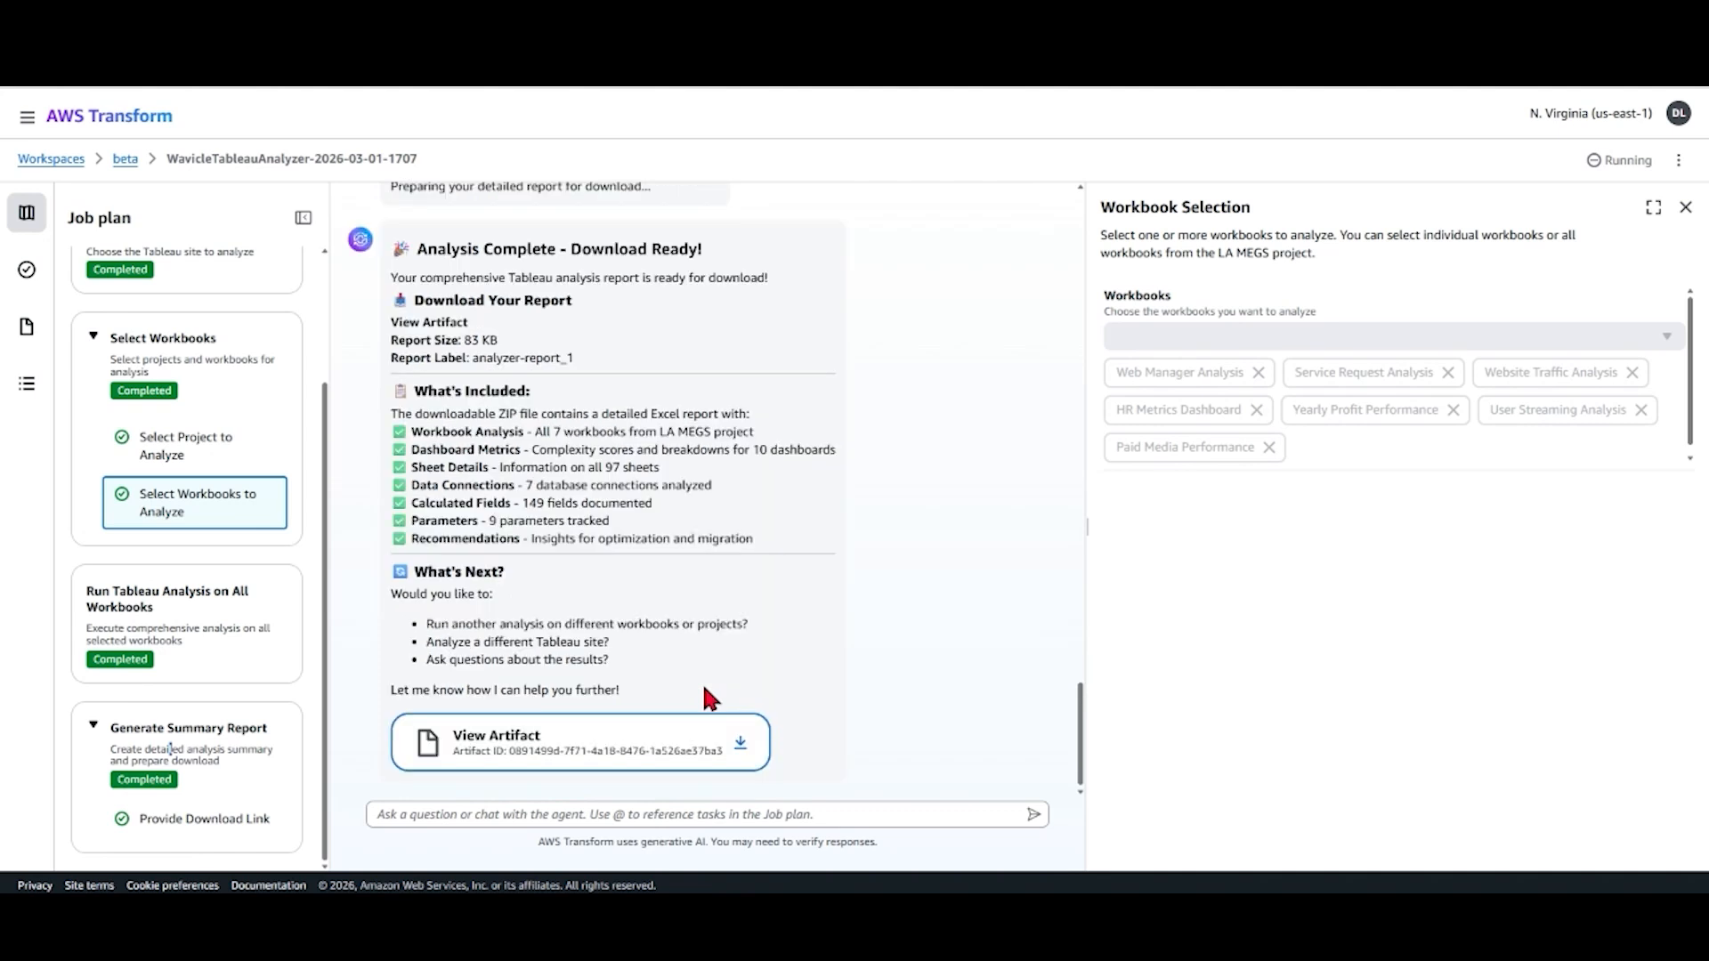
- Download the analysis report artifact and save it as a compressed (zipped) folder under the suggested file name
left_click(739, 747)
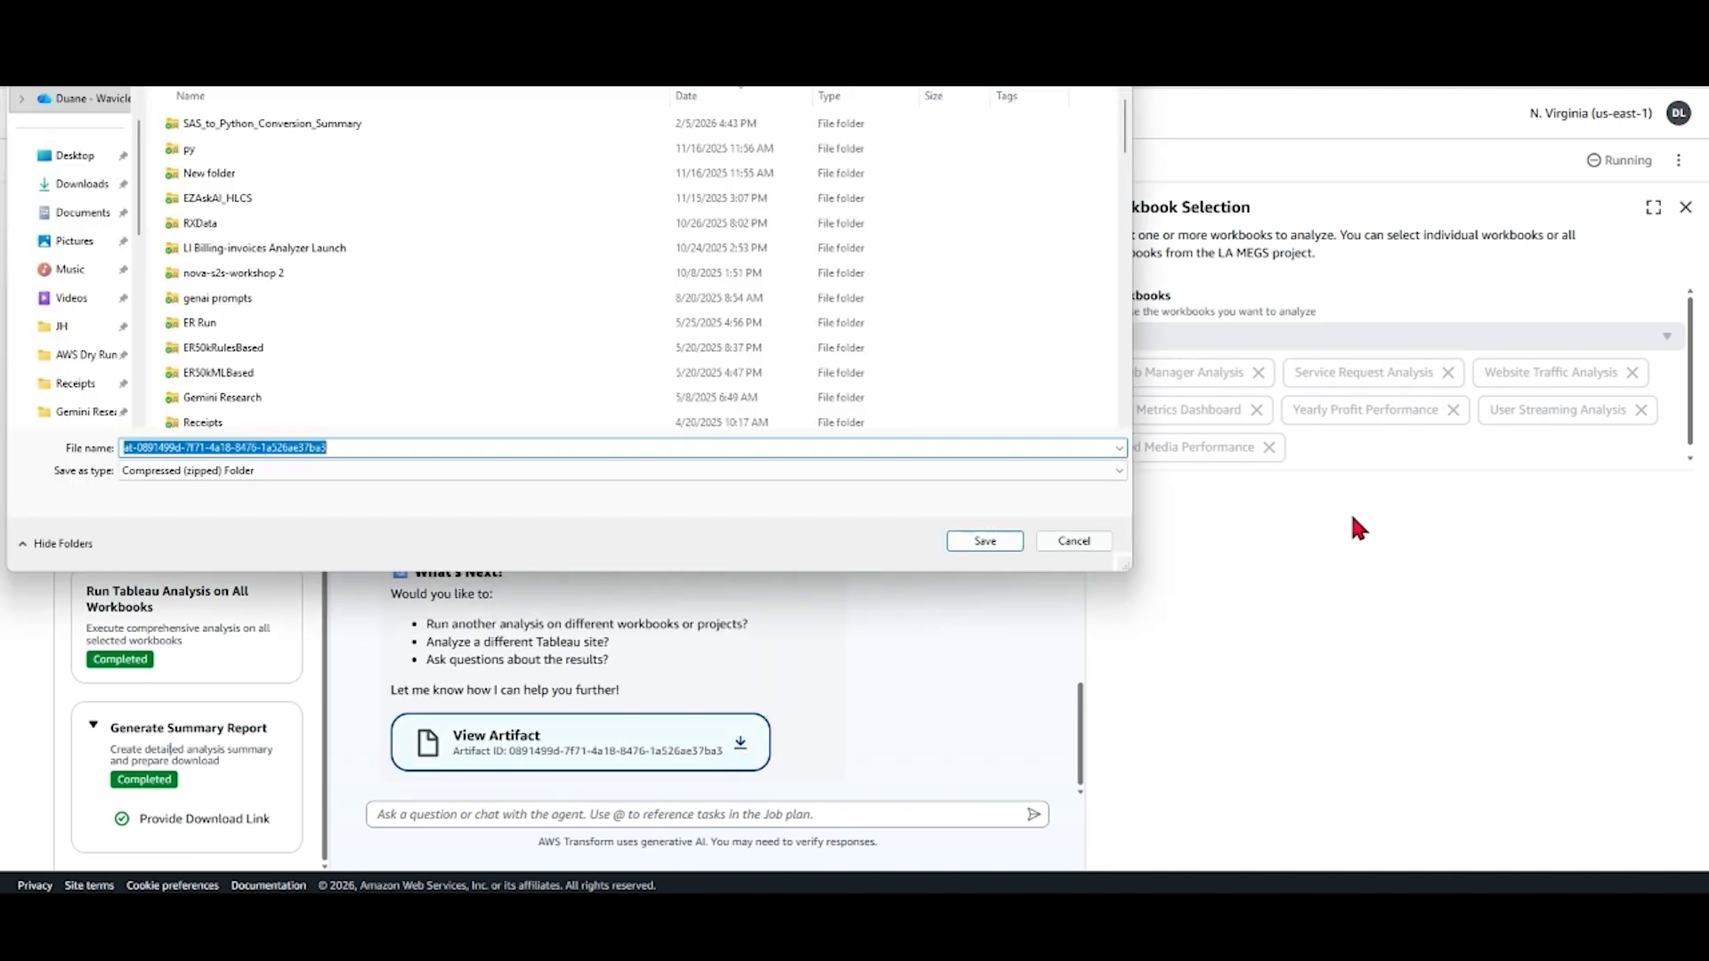
left_click(979, 545)
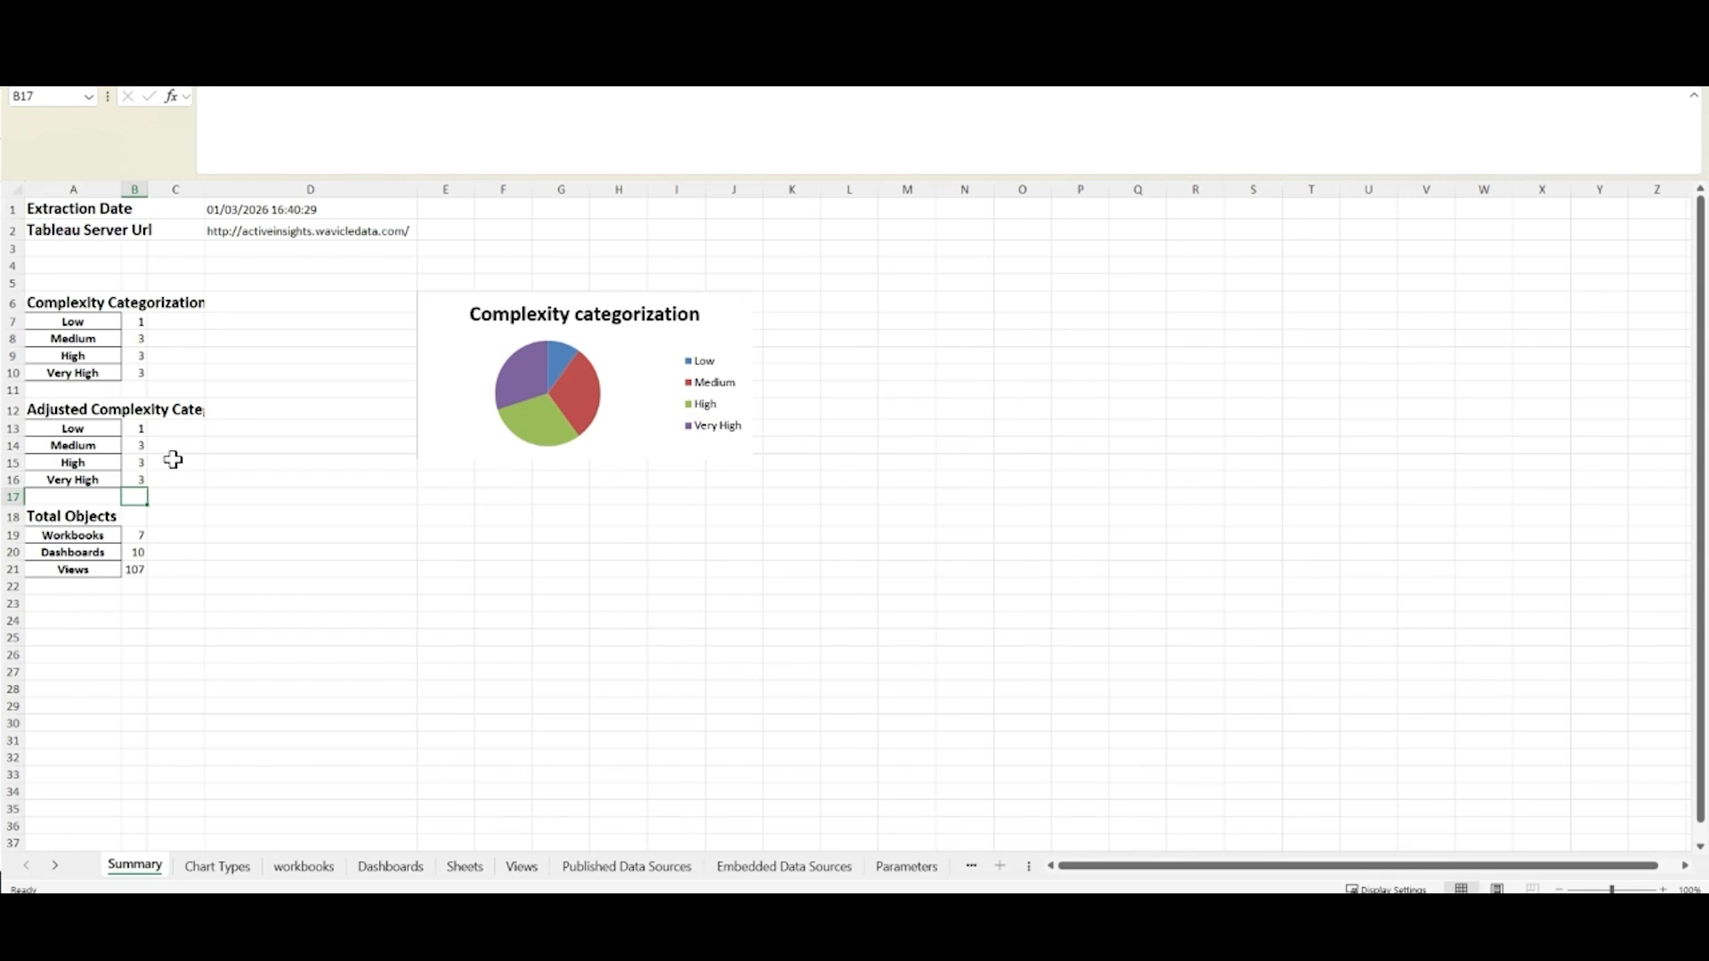
- In the report's Excel workbook, examine the total objects and adjusted complexity categories on the Summary sheet
left_click(138, 550)
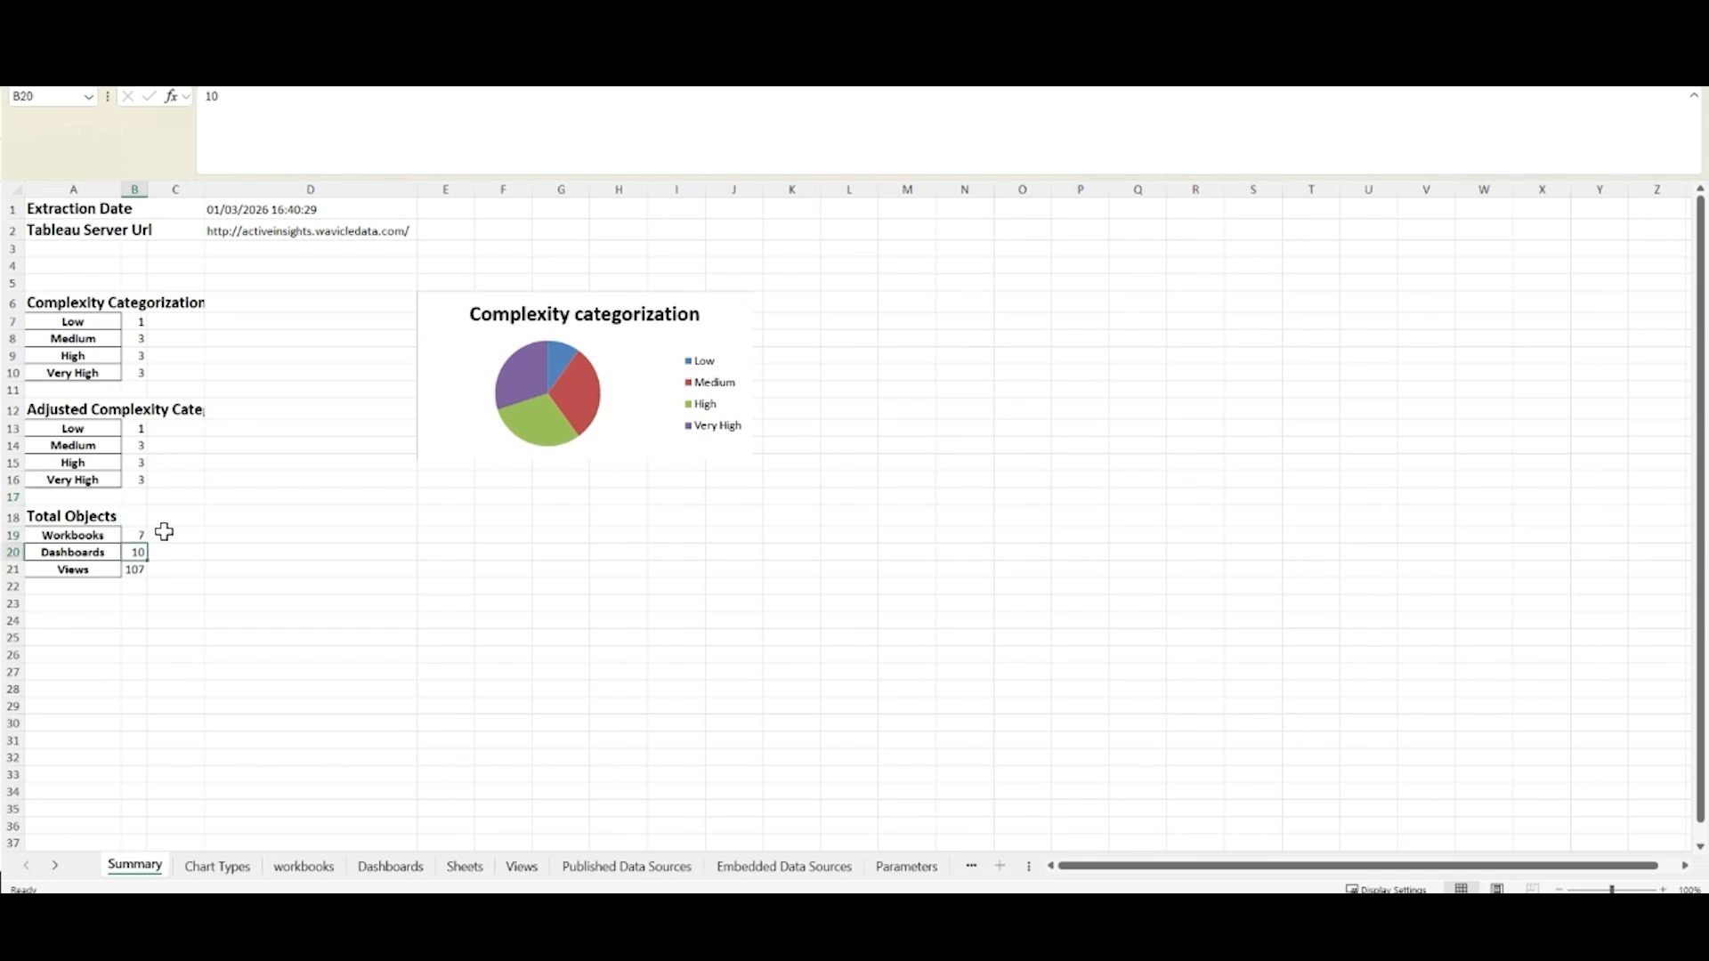
left_click_drag(169, 446, 170, 457)
left_click(169, 478)
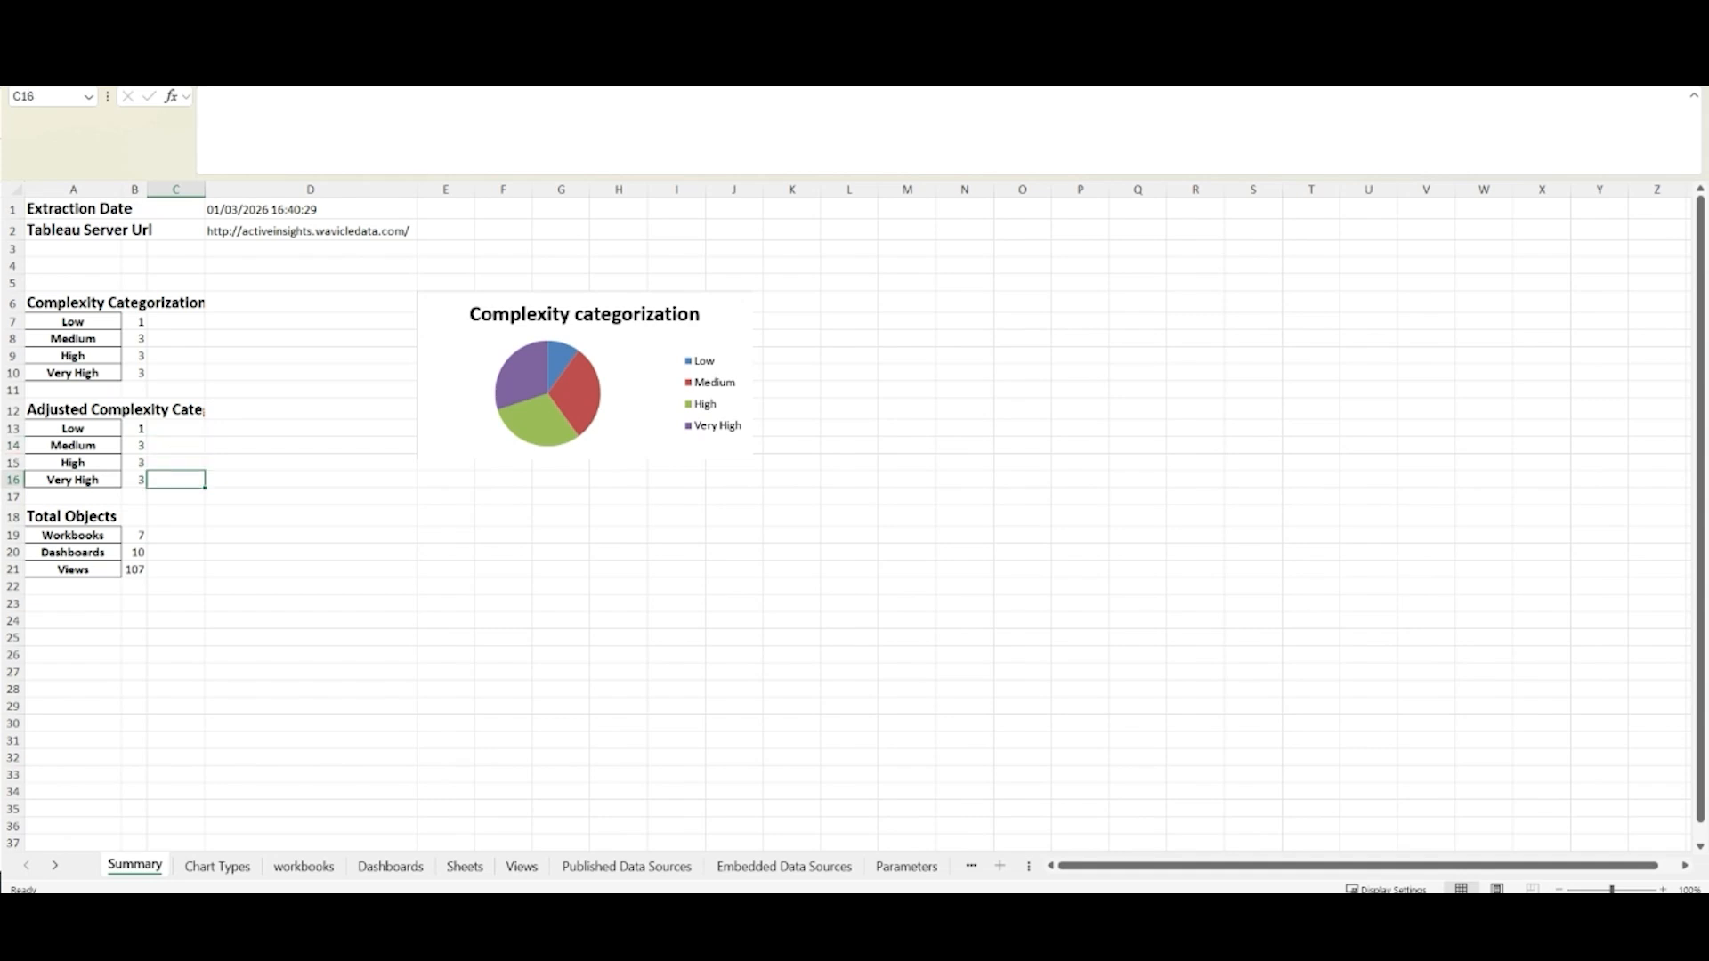
- Examine the original, inferred and predicted chart types on the Chart Types sheet and the complexity scores on the Dashboards sheet
left_click(223, 867)
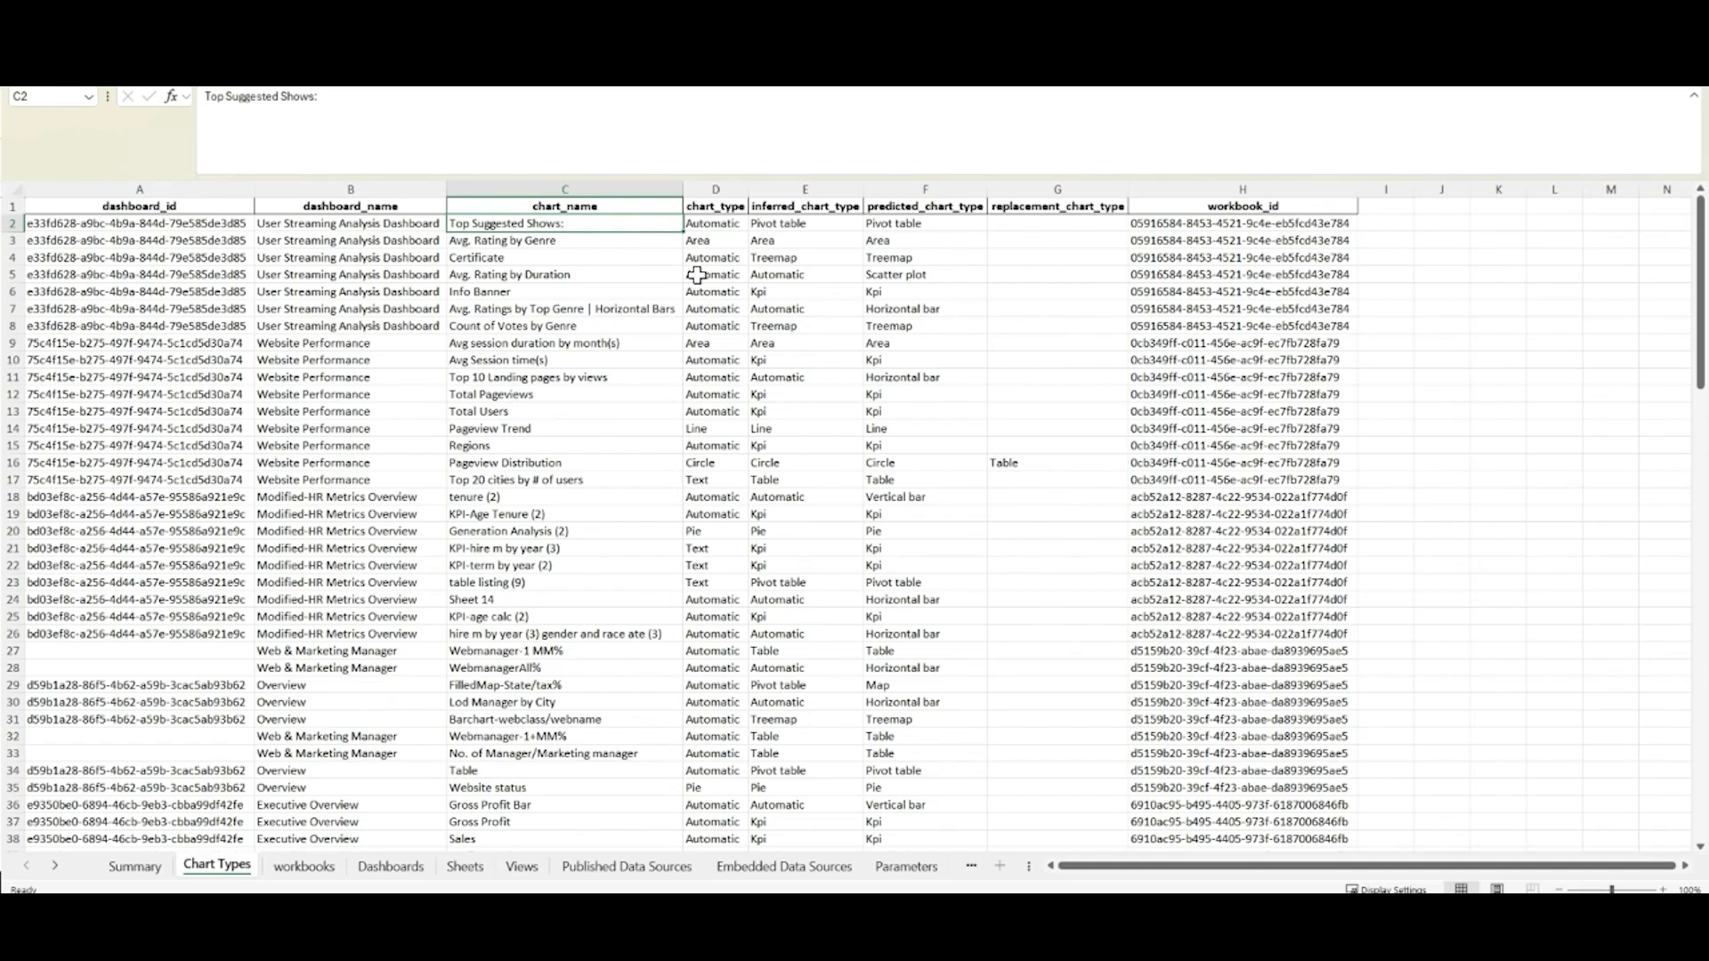
left_click(732, 225)
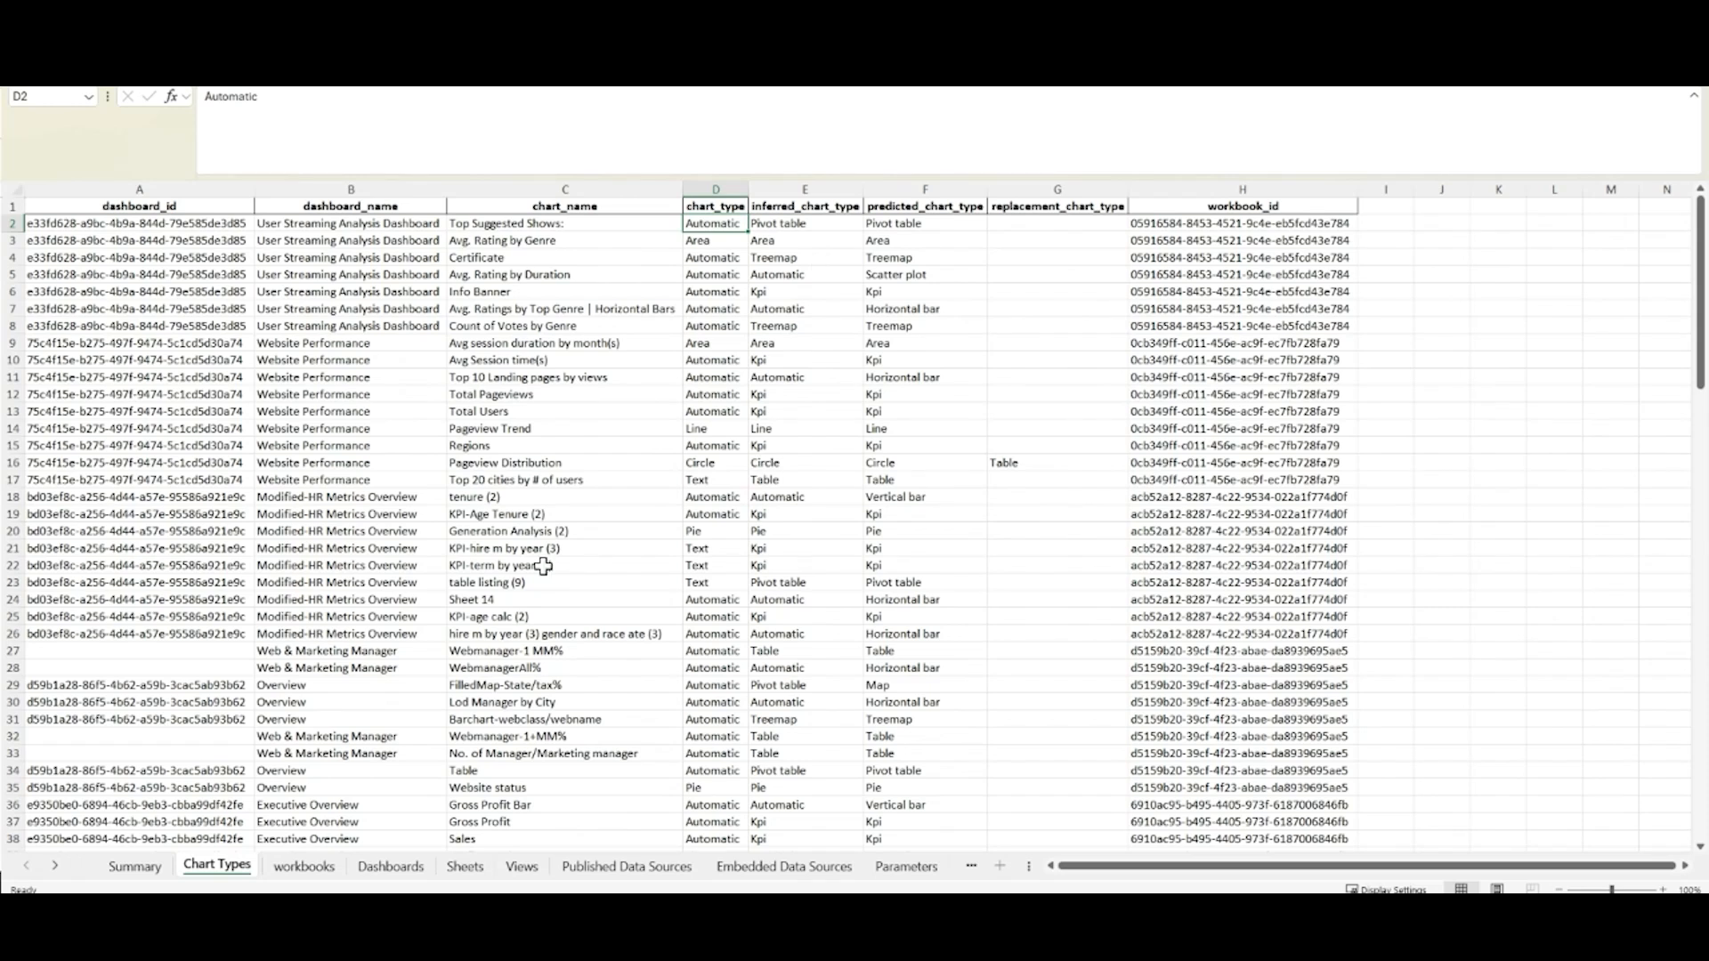
left_click(391, 867)
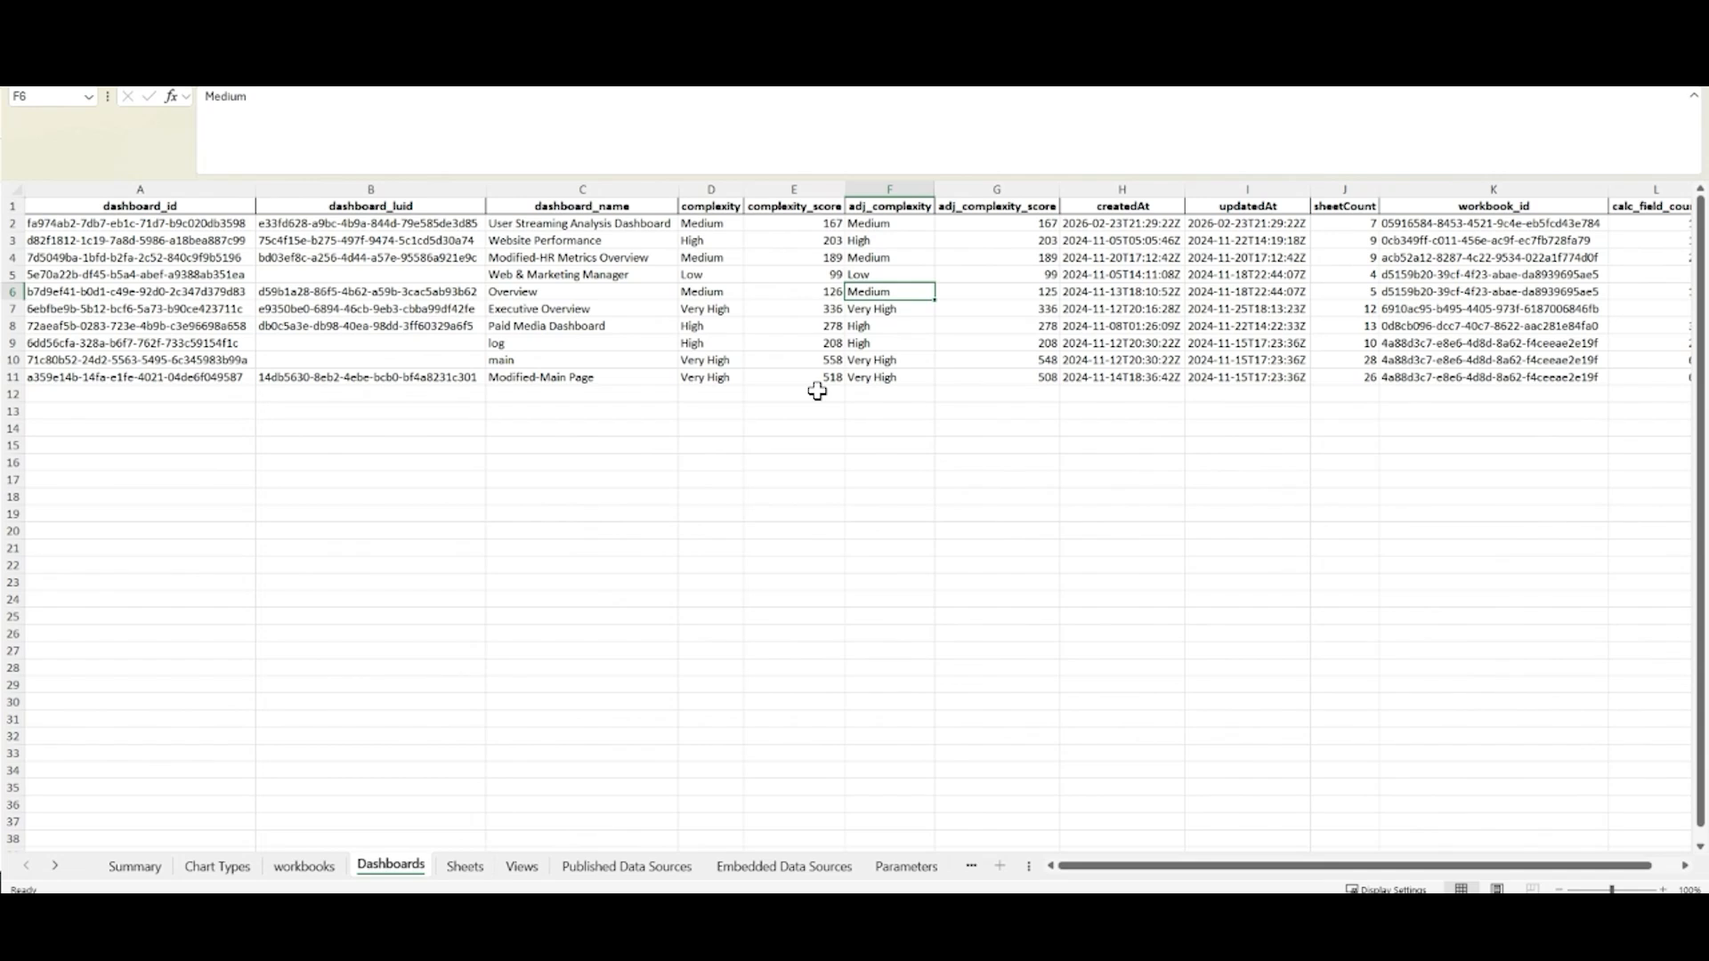
- Open the rationalization_summary sheet and examine the name and complexity columns of the Modified-Main Page dashboard in row 11
left_click(54, 866)
left_click(54, 866)
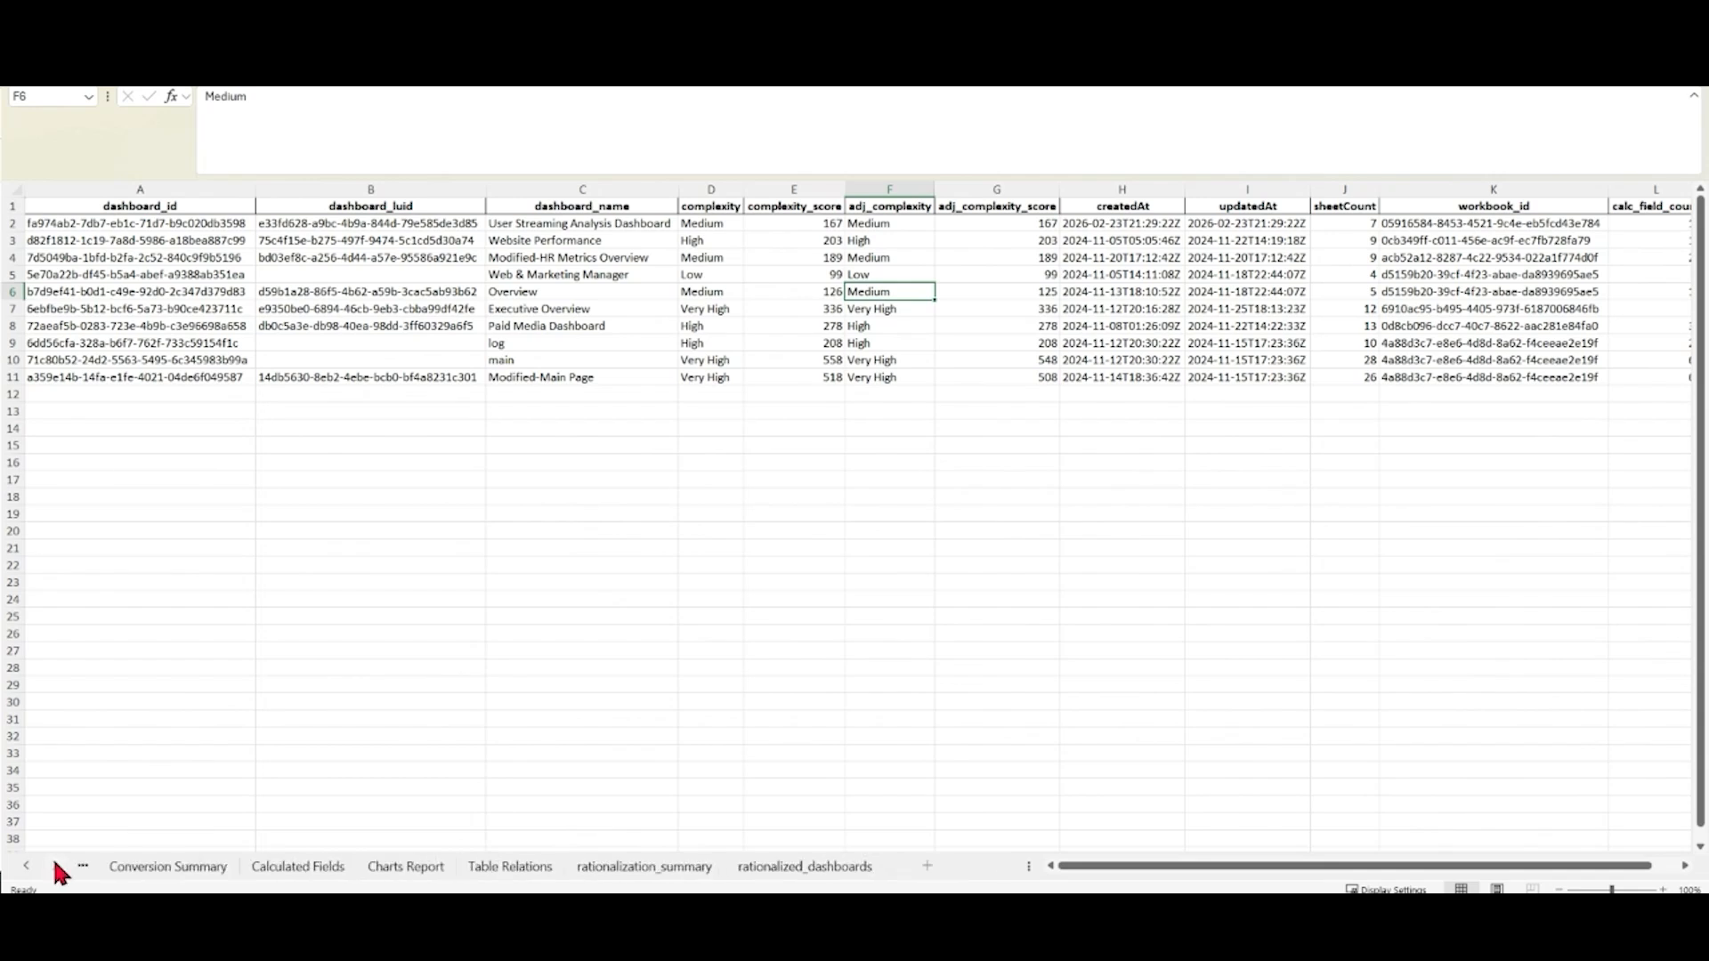
left_click(647, 868)
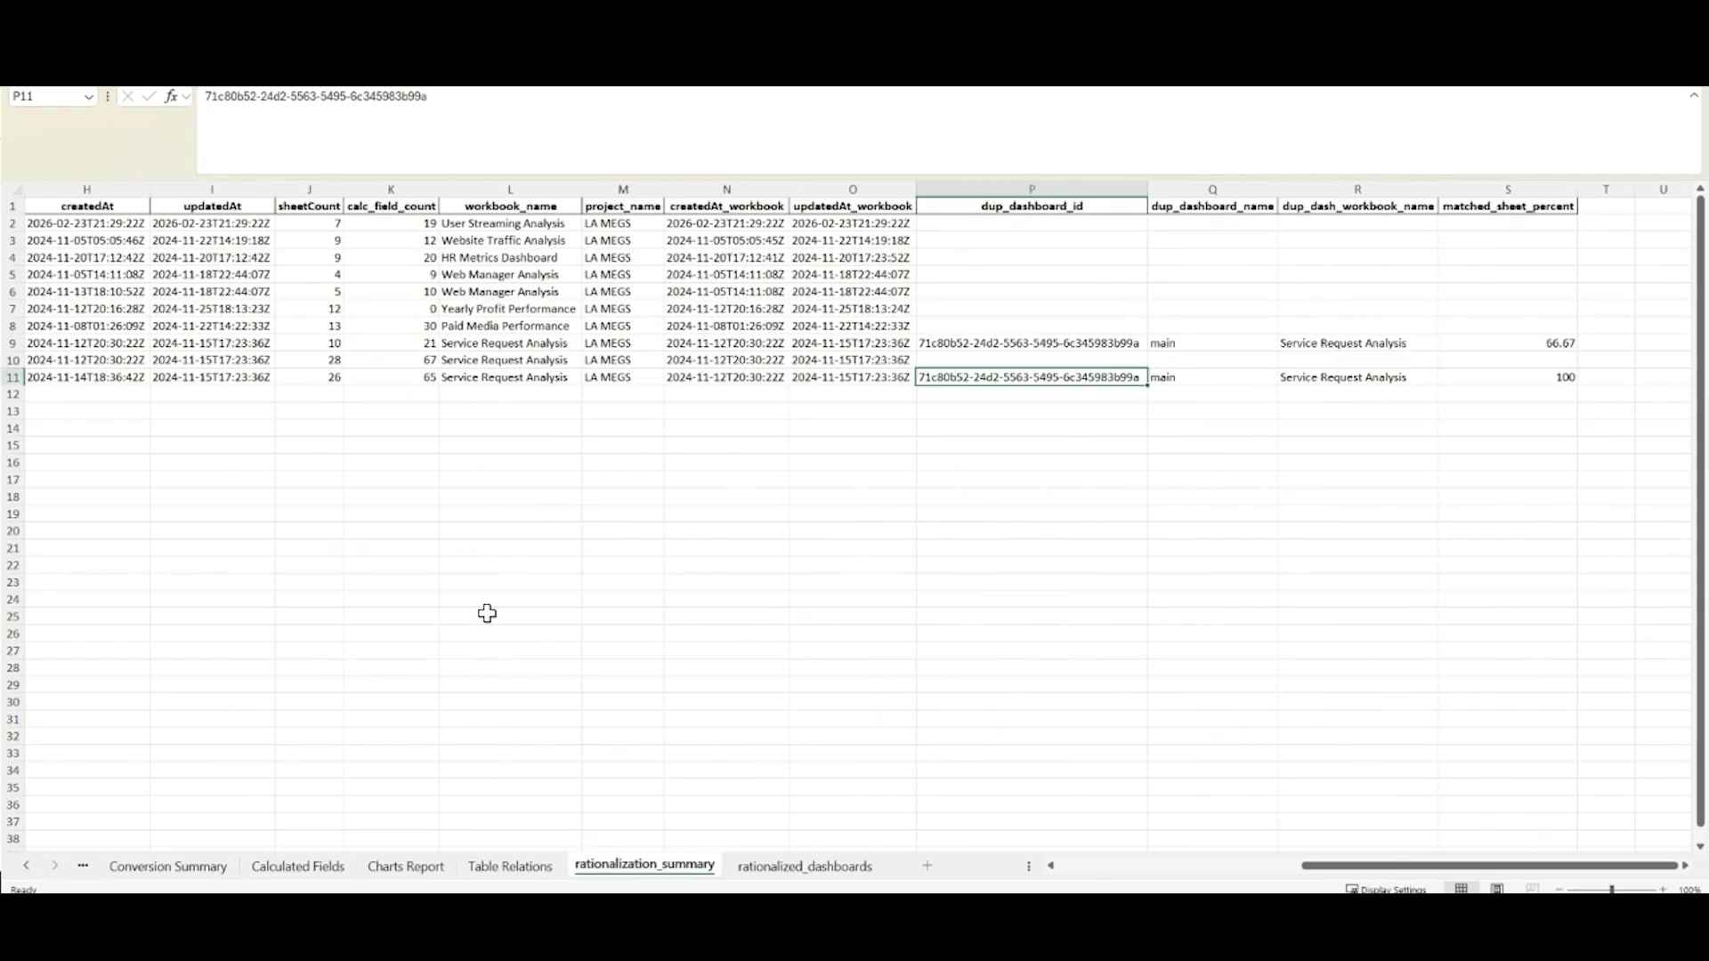
left_click(62, 374)
key("Left")
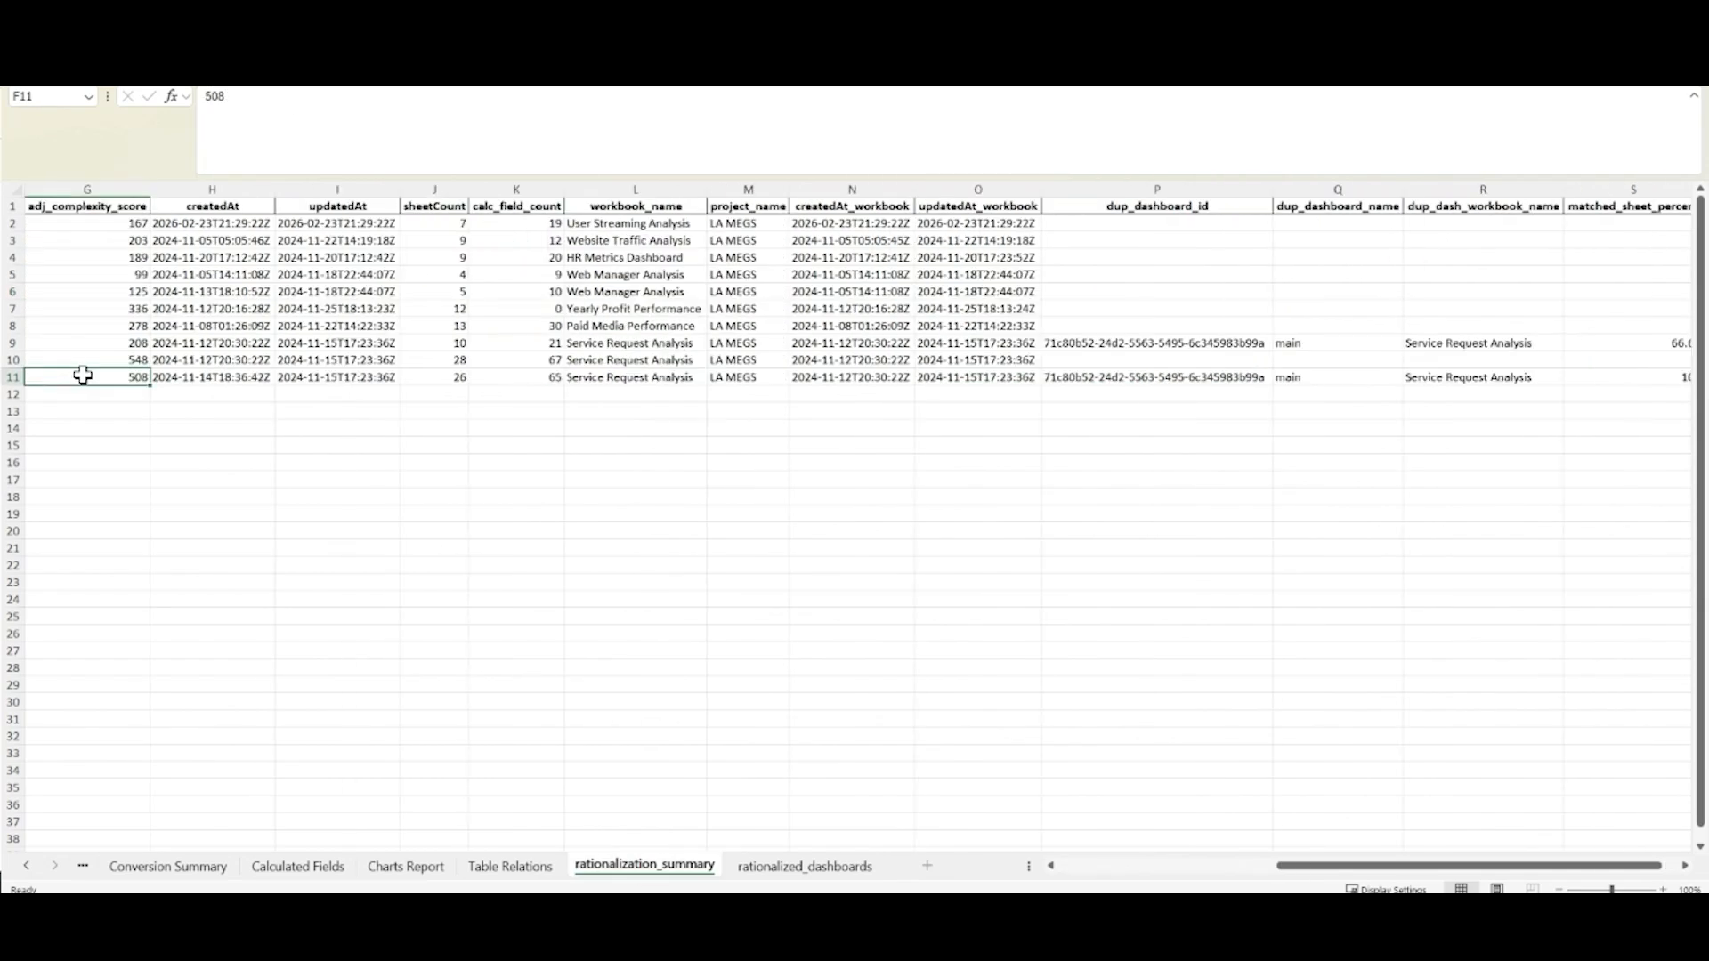
key("Home")
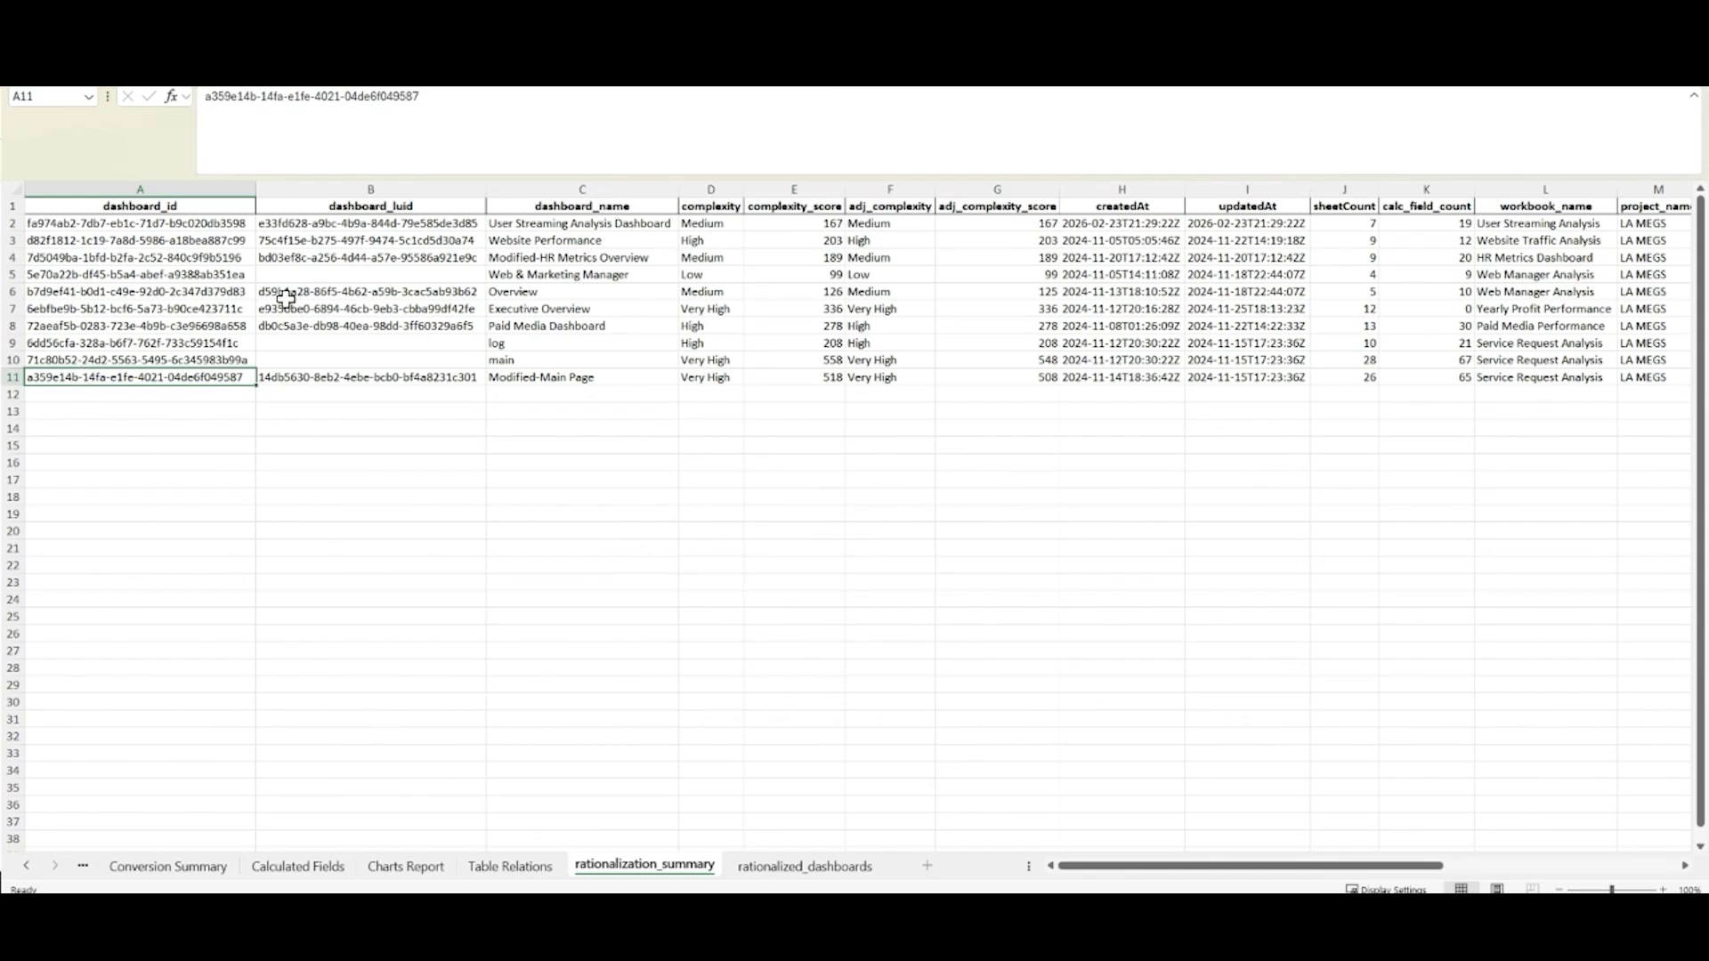
key("Right")
key("Right")
key("Right")
key("Right")
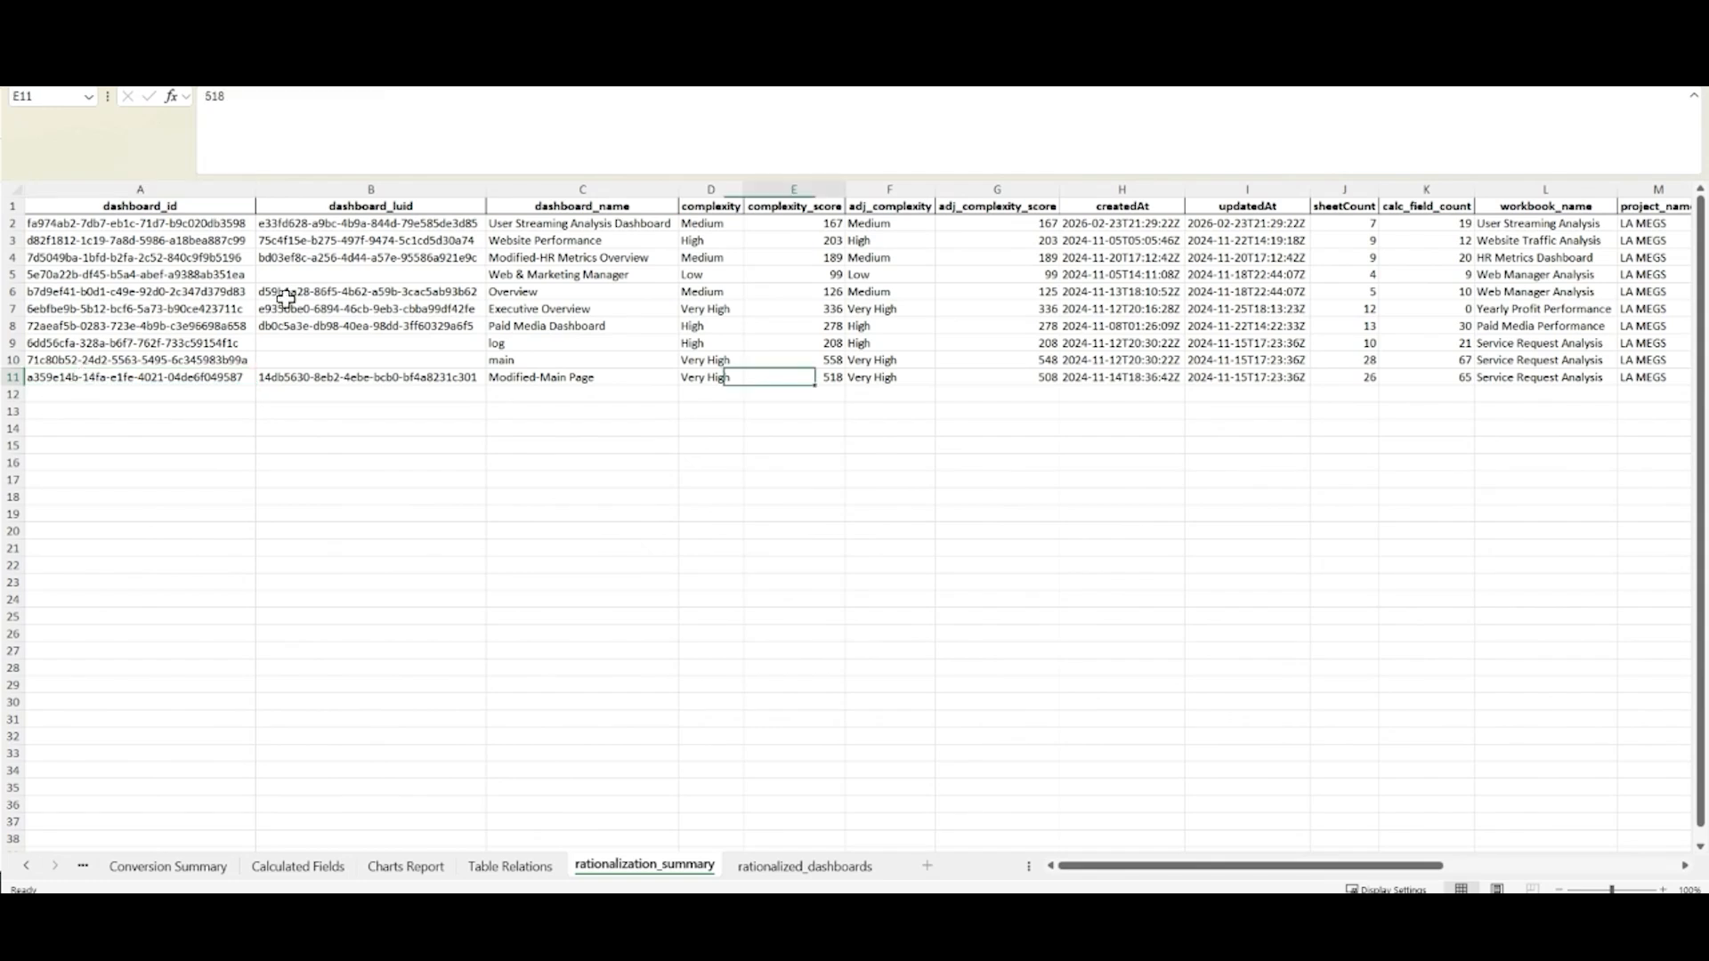
key("Left")
key("Left")
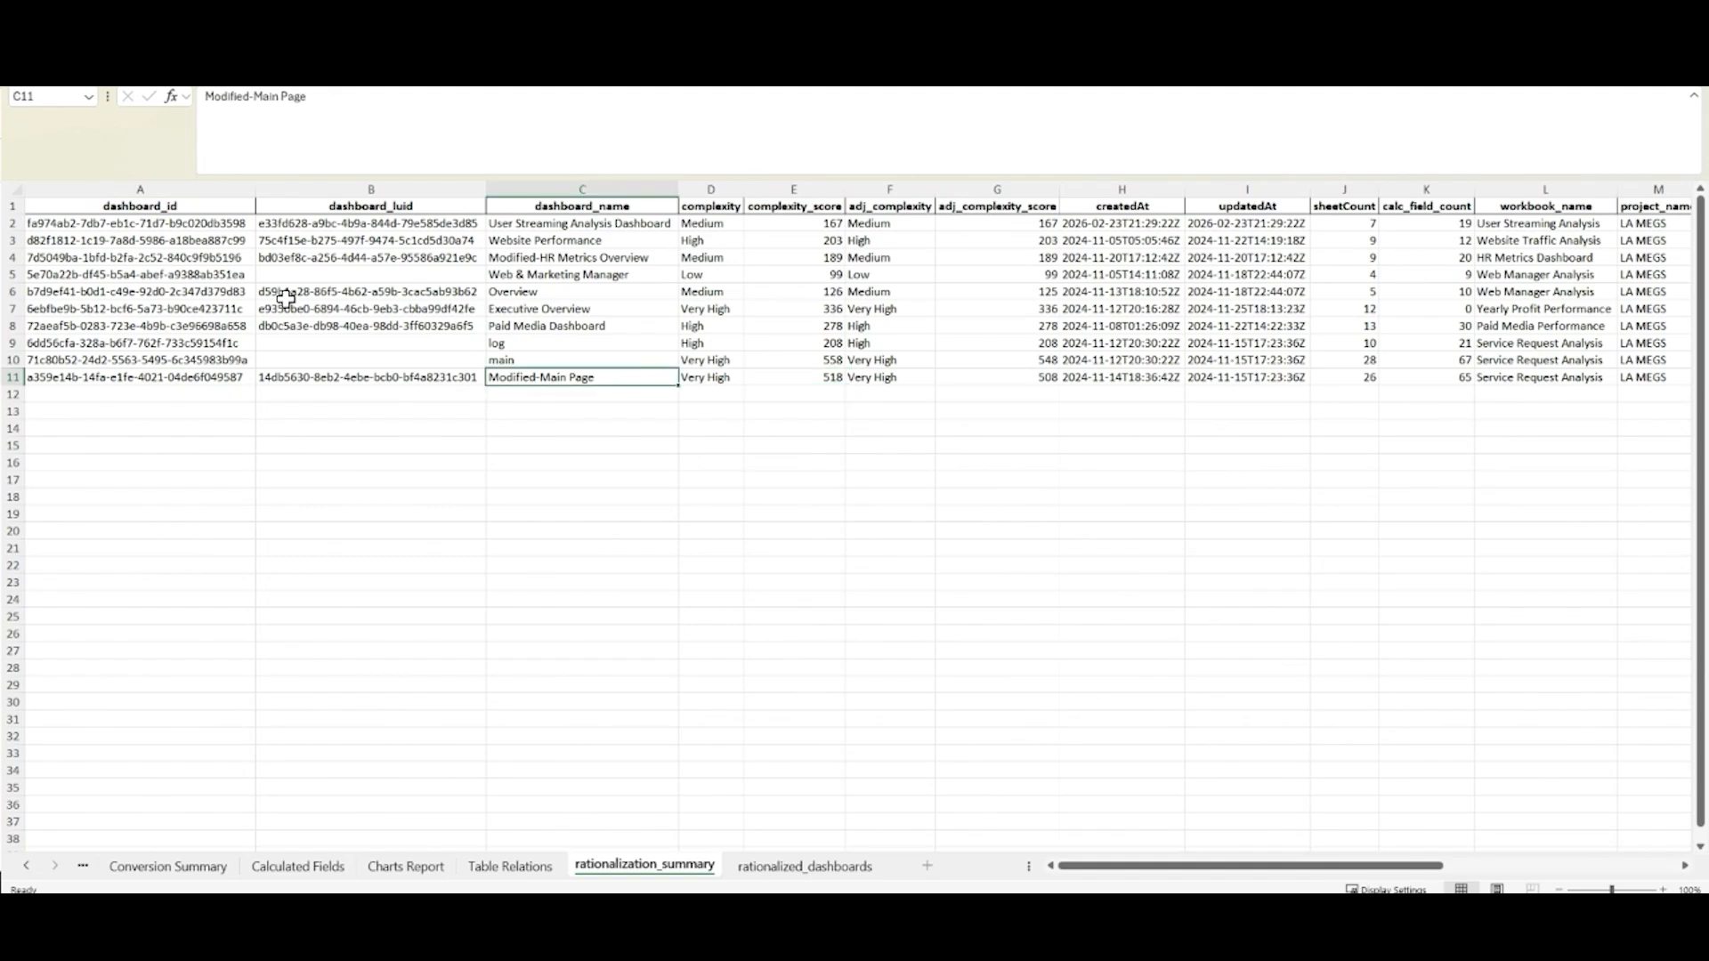
- Follow the Modified-Main Page row across the rationalization_summary sheet to its matched_sheet_percent value
key("Right")
key("Right")
key("Right")
key("Right")
key("Right")
key("Right")
key("Right")
key("Right")
key("Right")
key("Right")
key("Right")
key("Right")
key("Right")
key("Right")
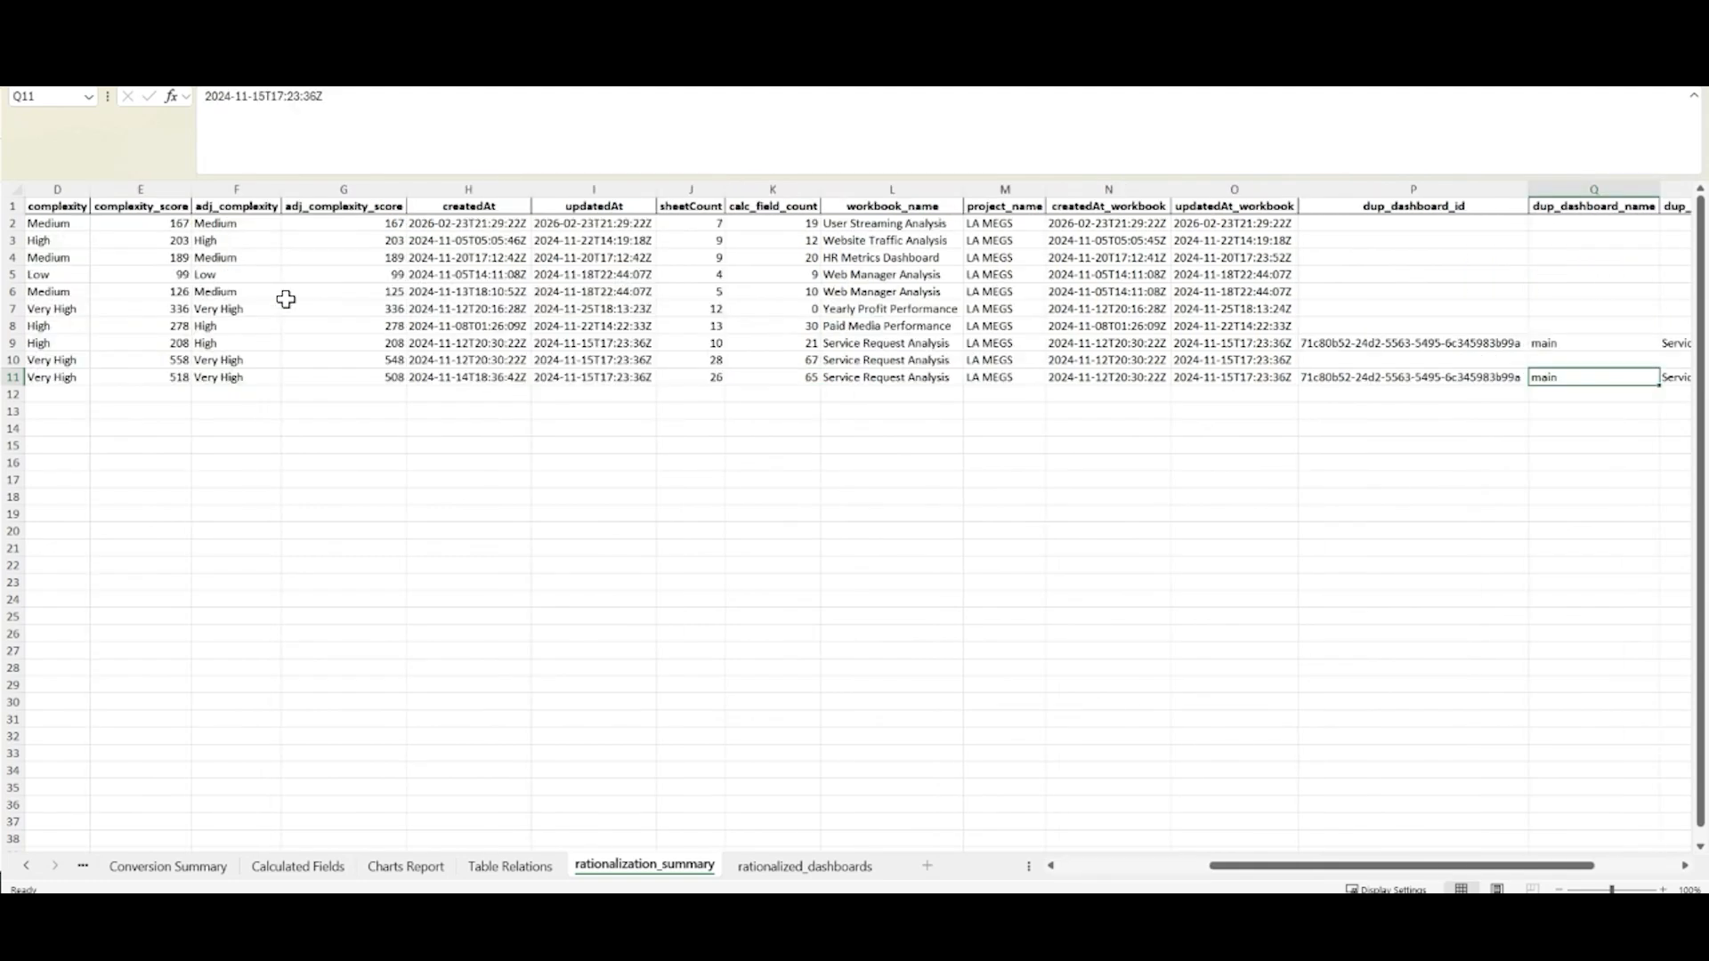
key("Right")
key("Right")
key("Right")
key("Left")
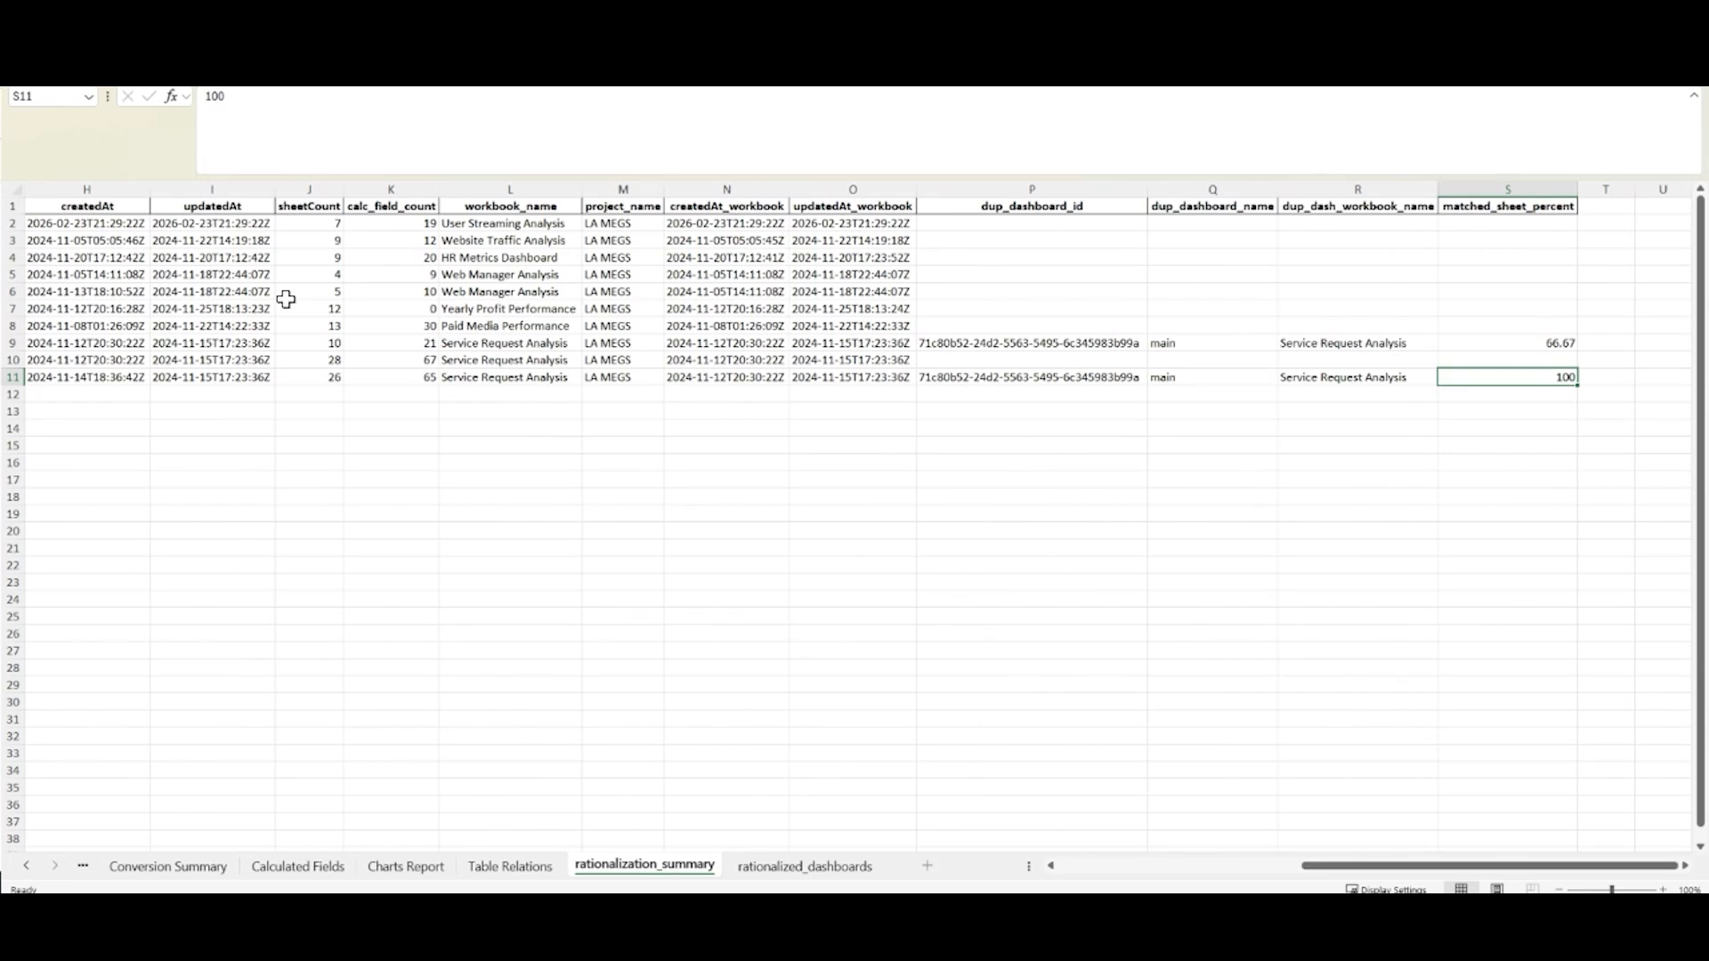
- Review the duplicate dashboard ID, dashboard name, workbook name and matched sheet percent in row 11, and switch away from the Excel report
key("Left")
key("Left")
key("Left")
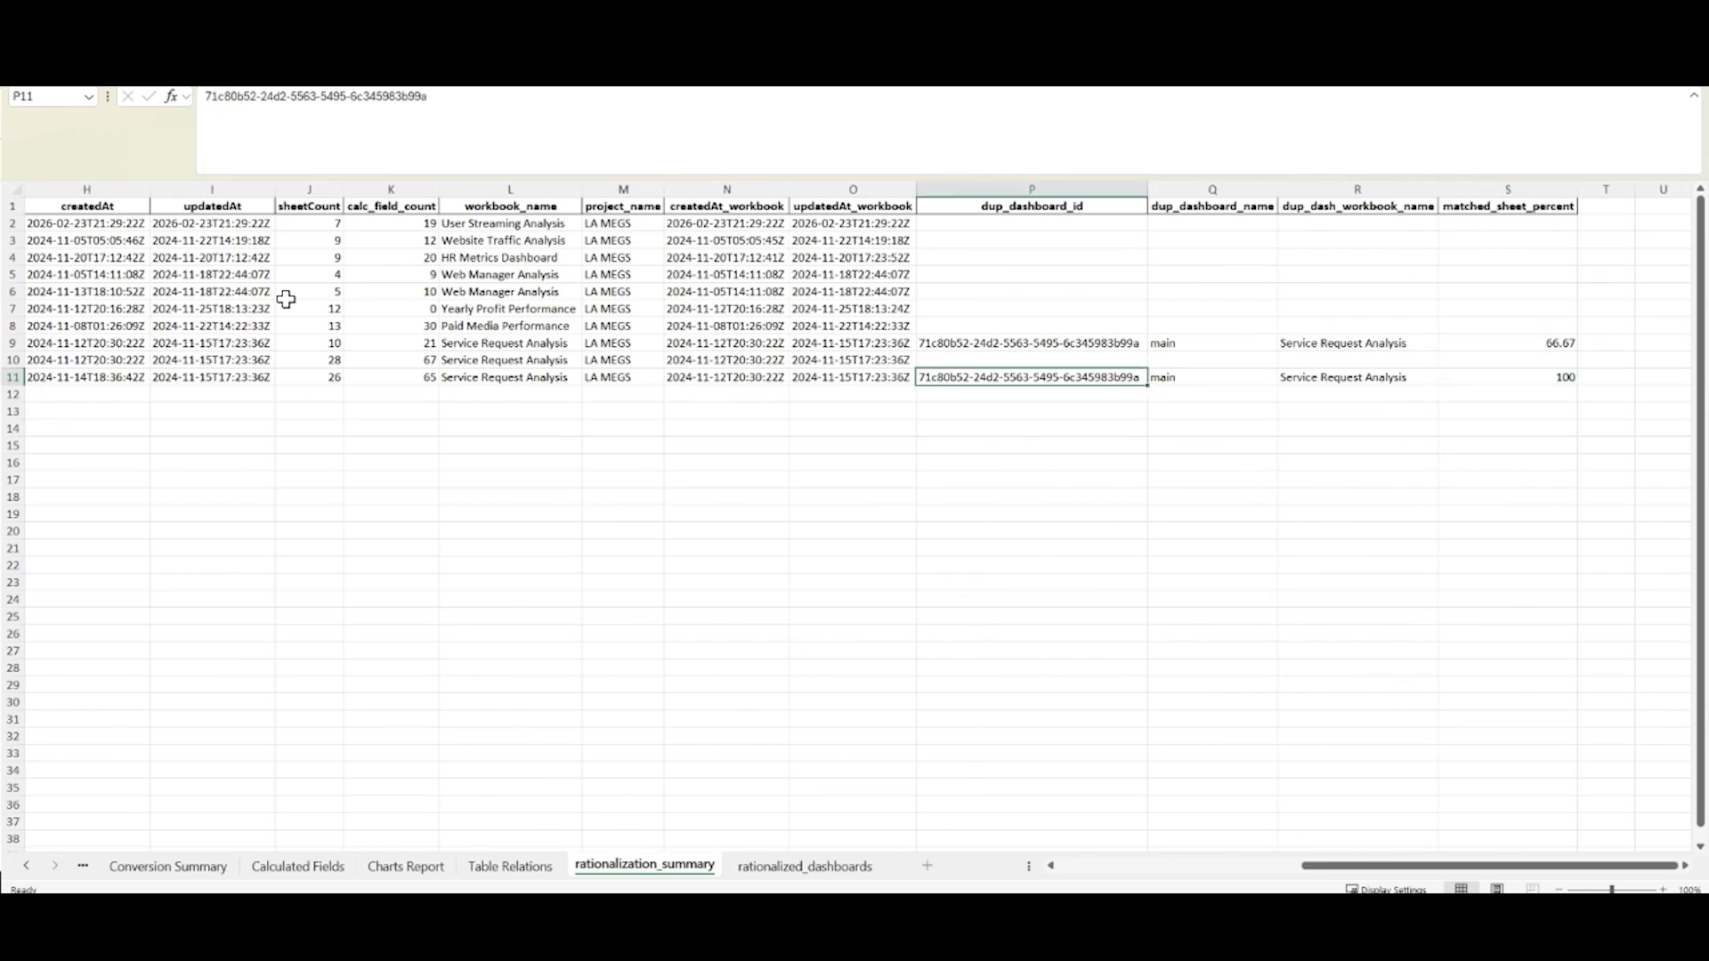
key("Right")
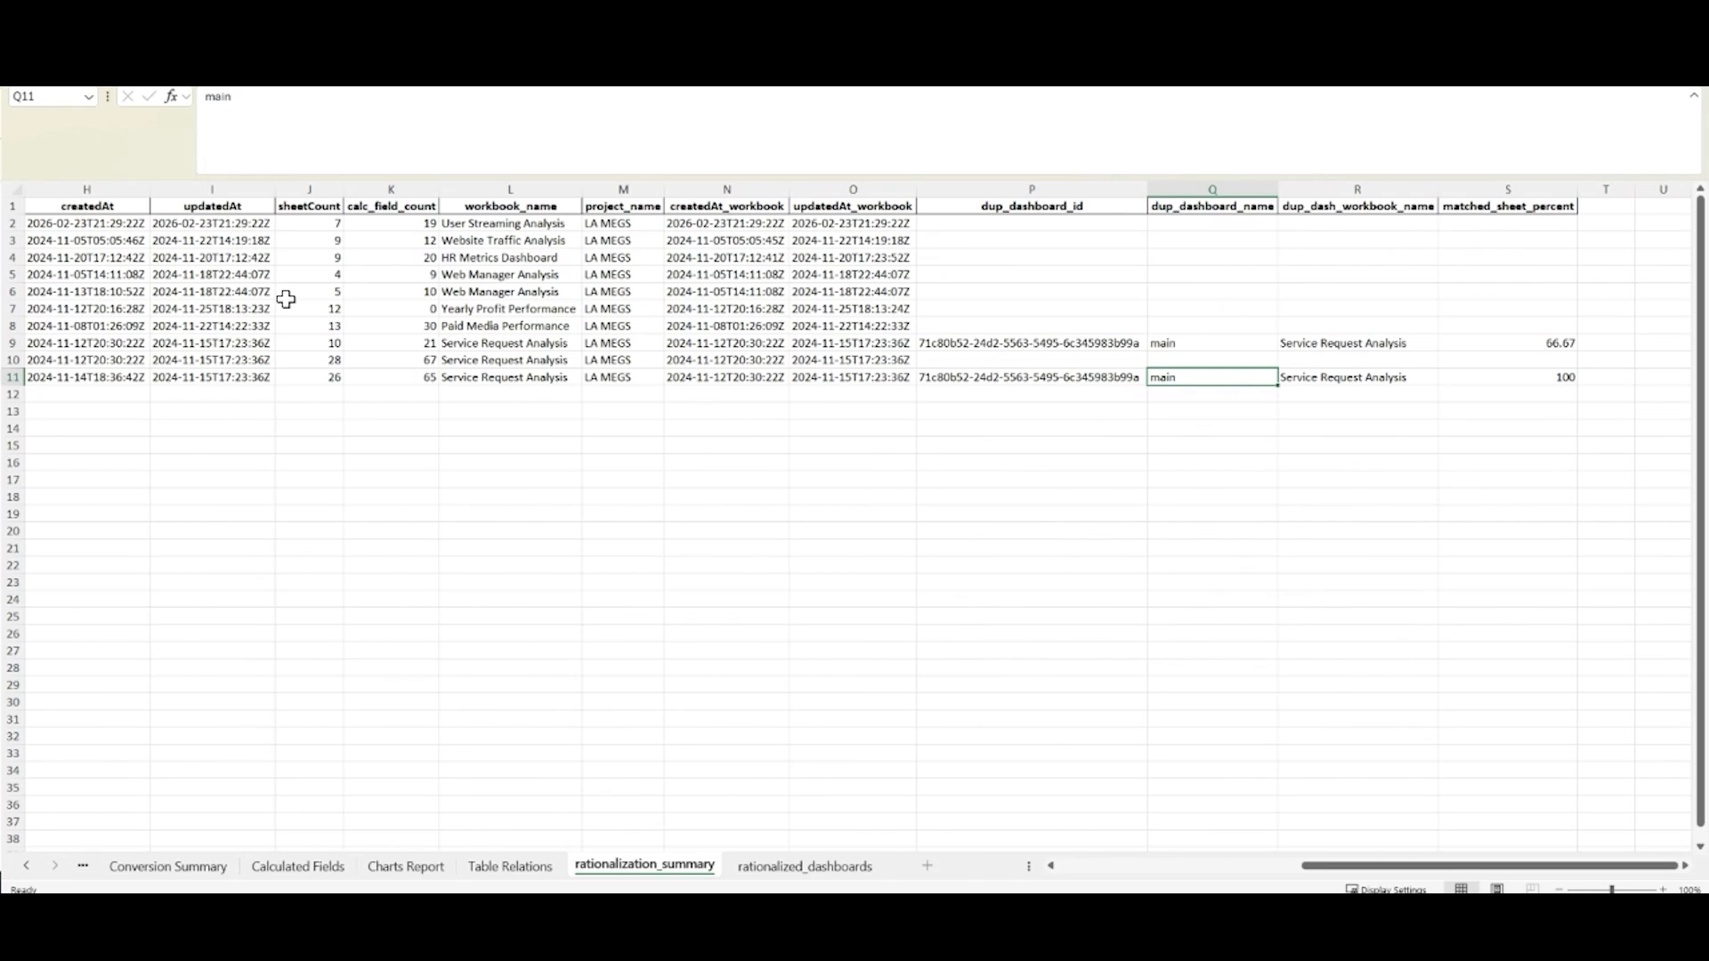
key("Right")
key("Right")
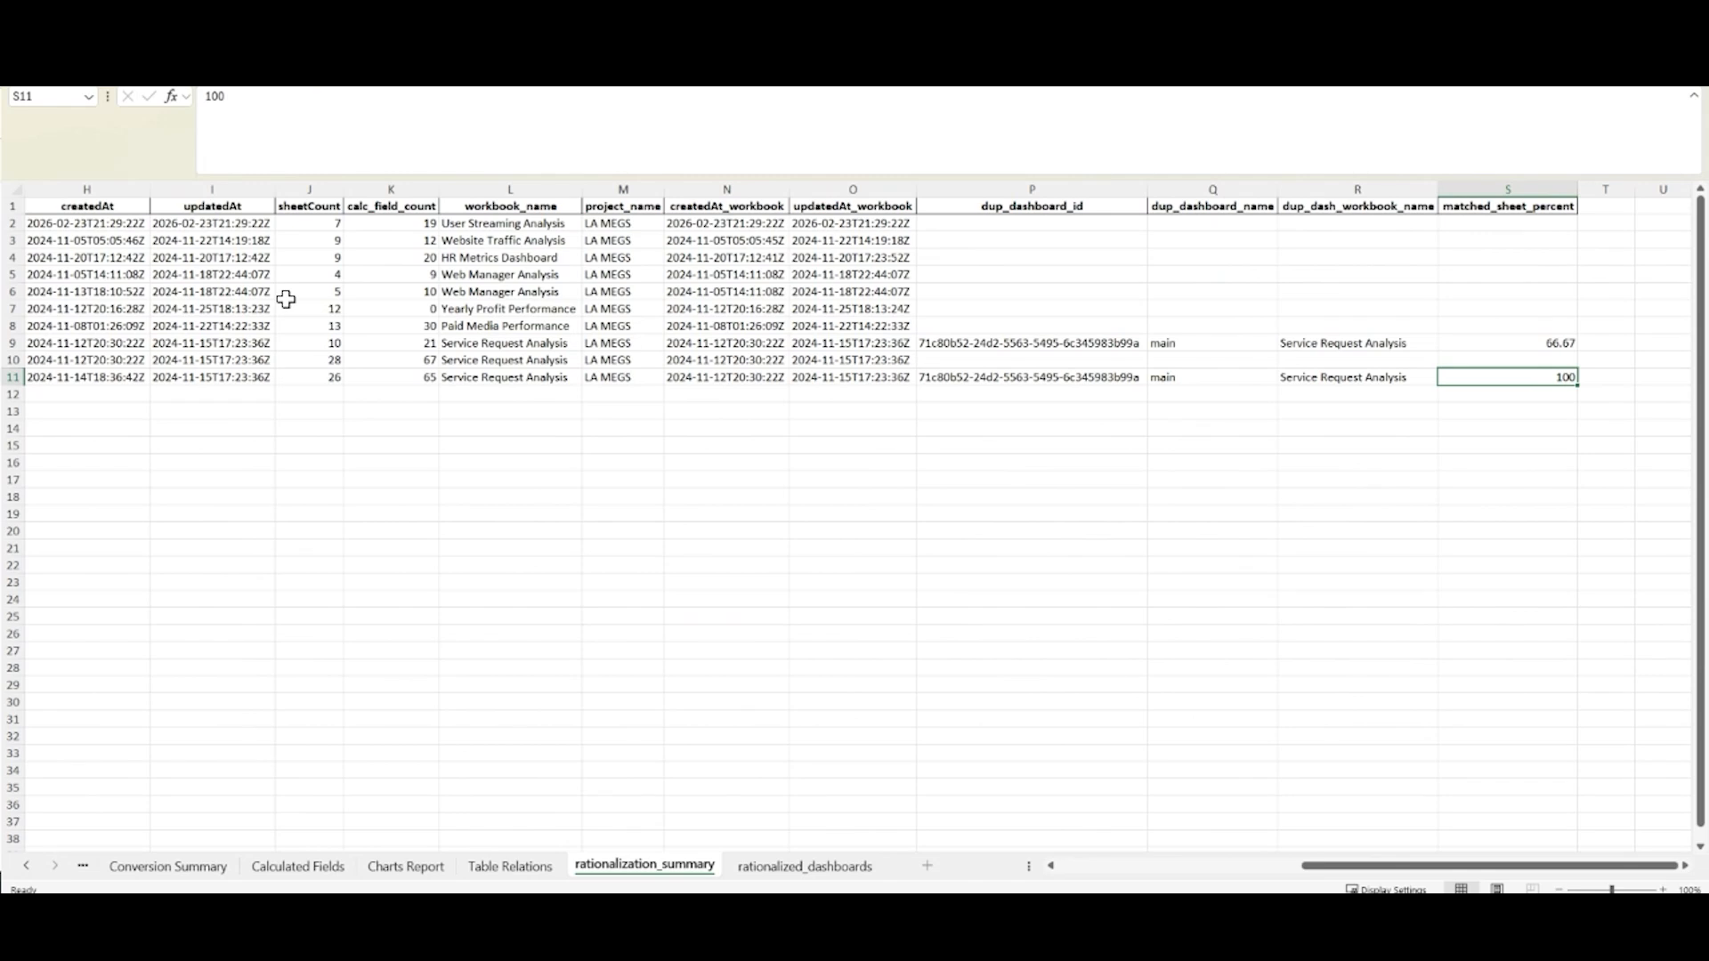
key("alt+Tab")
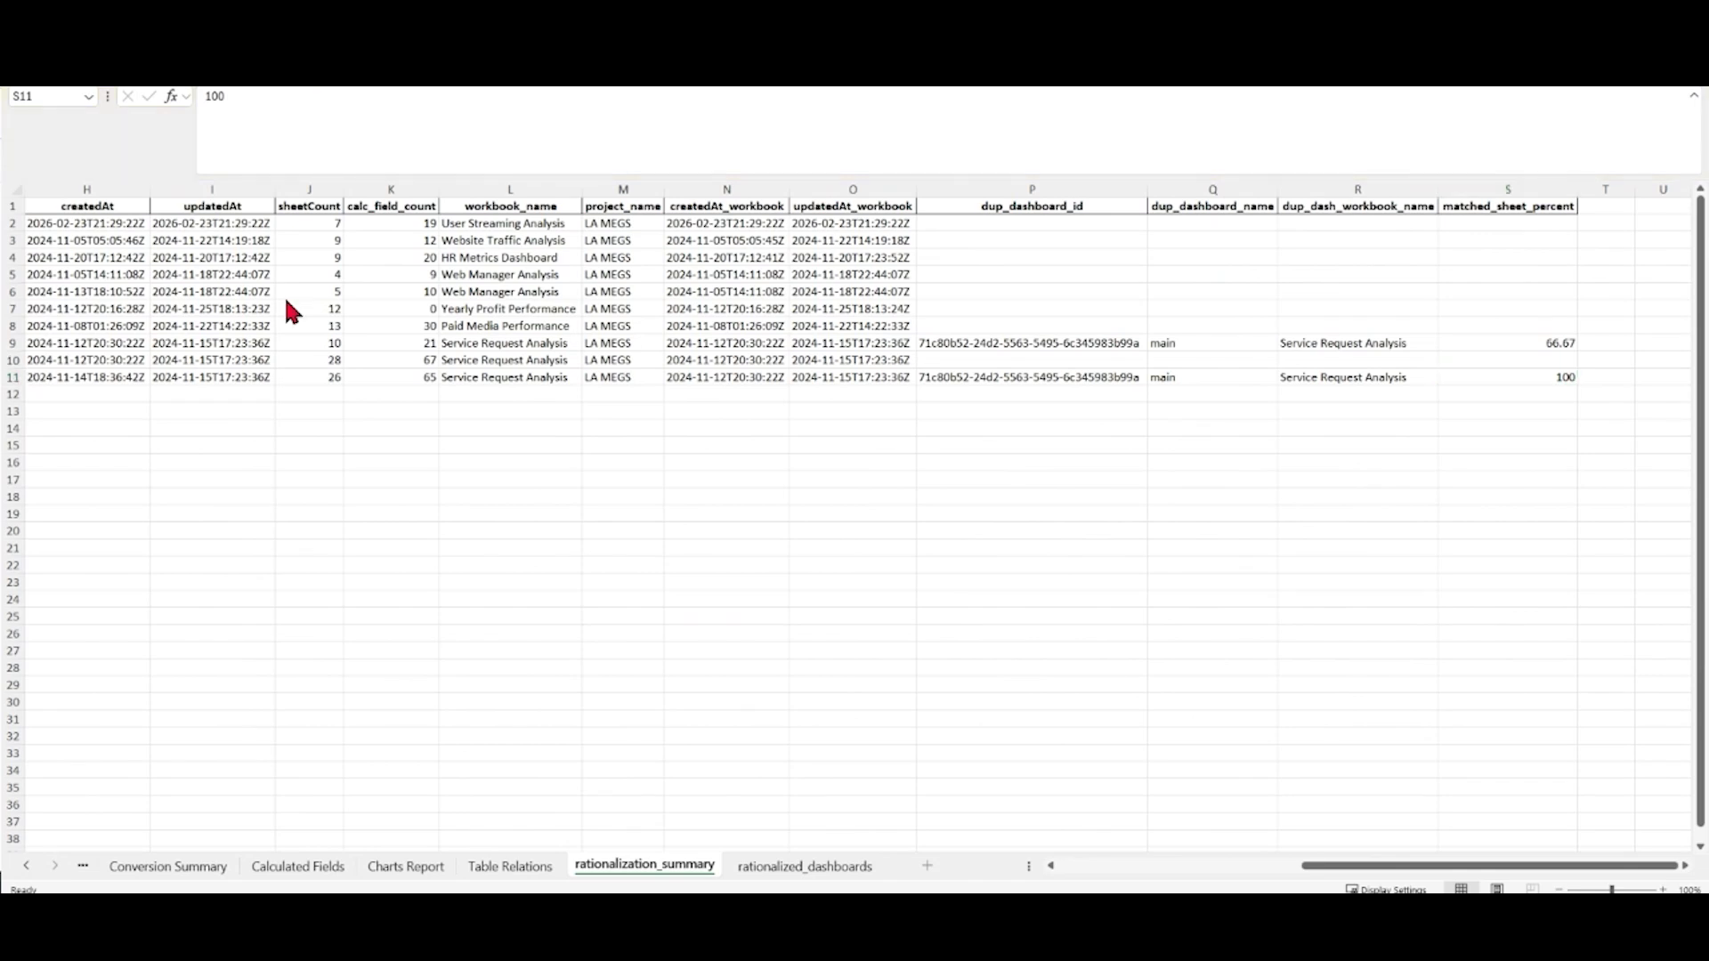